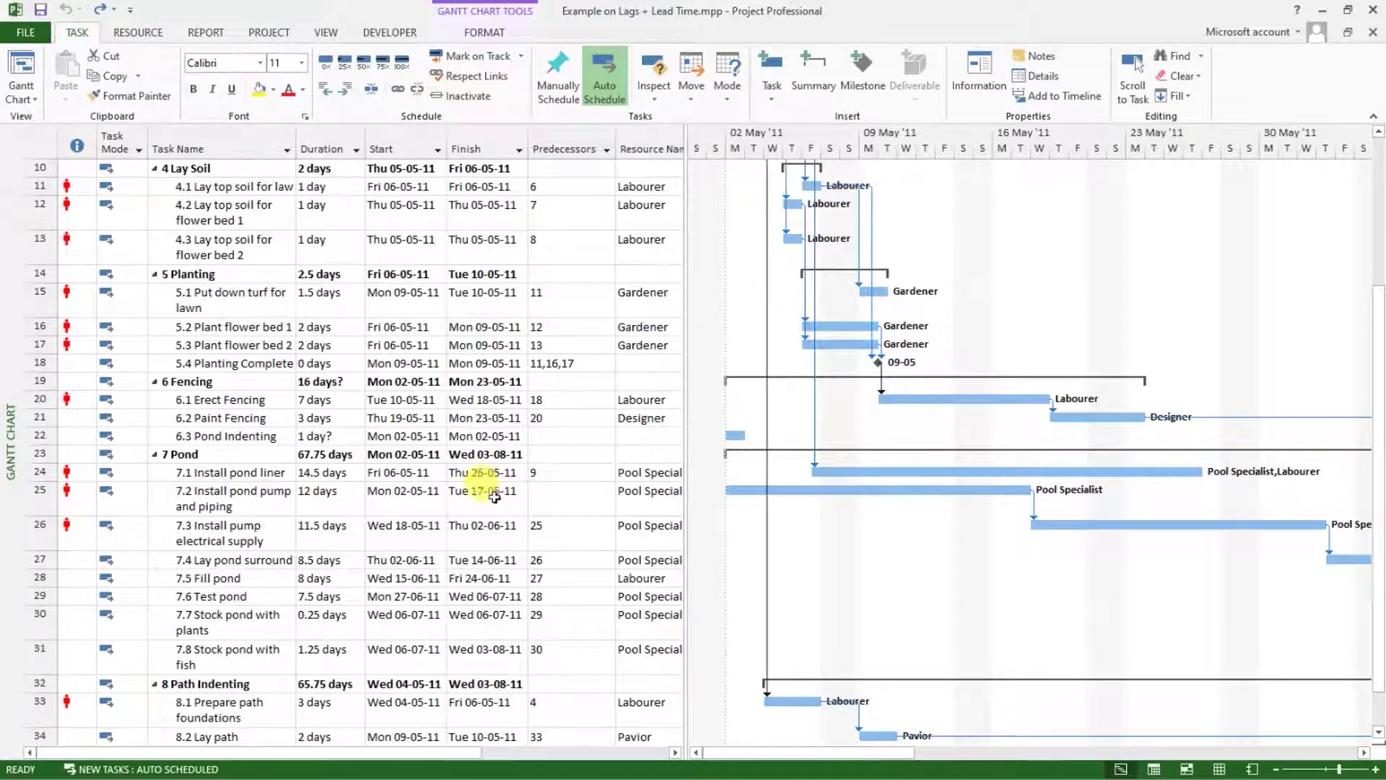
- Review the task table, selecting task 3.2's duration and task 3.3 Preparation of flower bed 2
{"action": "scroll", "coordinate": [533, 522], "scroll_direction": "up", "scroll_amount": 3}
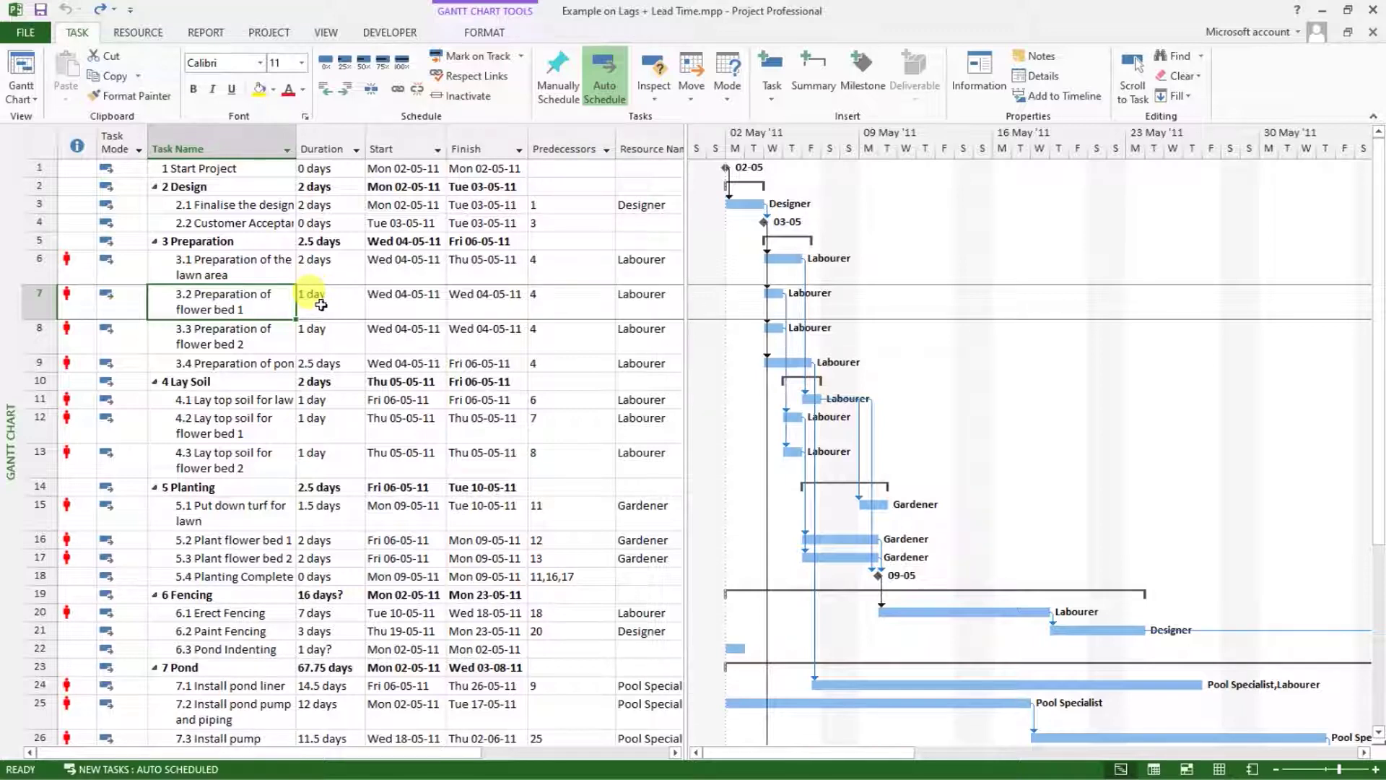
{"action": "left_click", "coordinate": [323, 305]}
{"action": "left_click", "coordinate": [241, 301]}
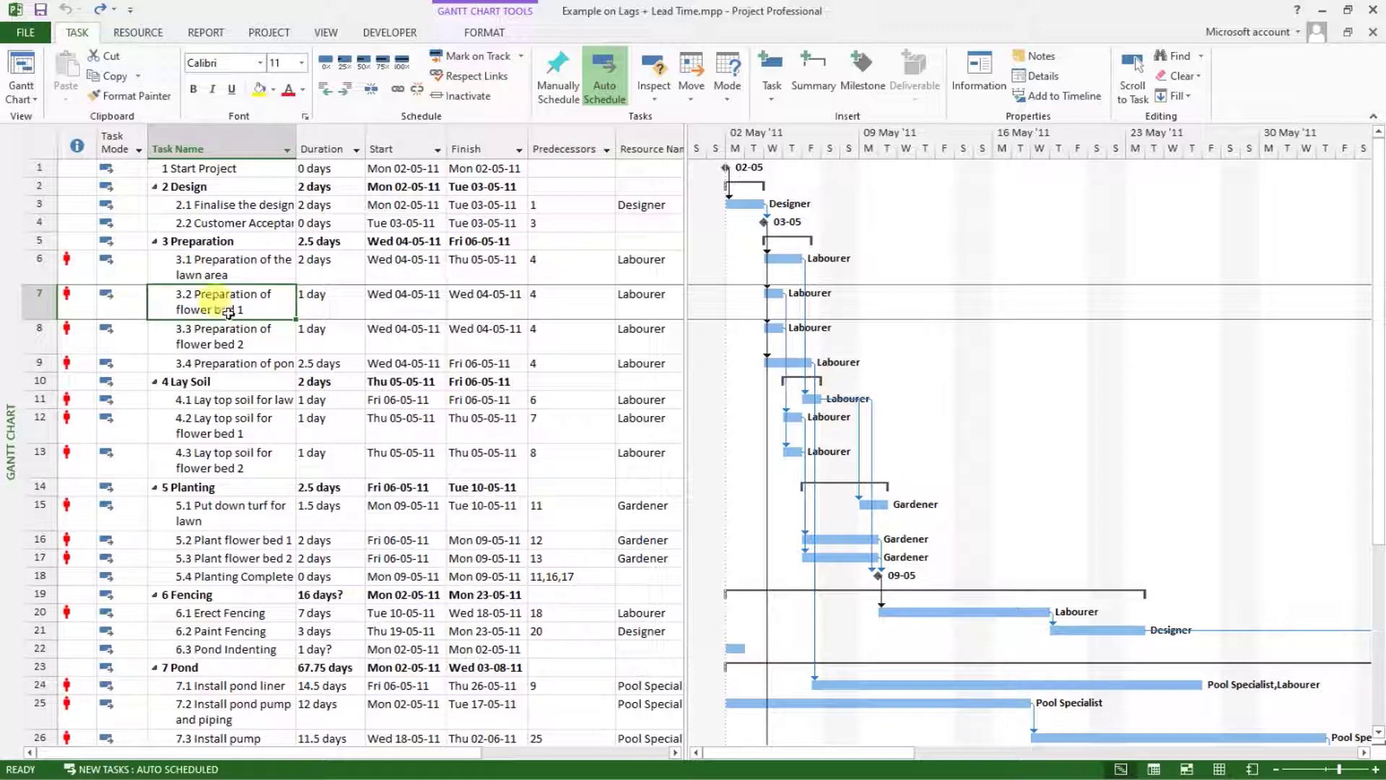
{"action": "left_click", "coordinate": [242, 334]}
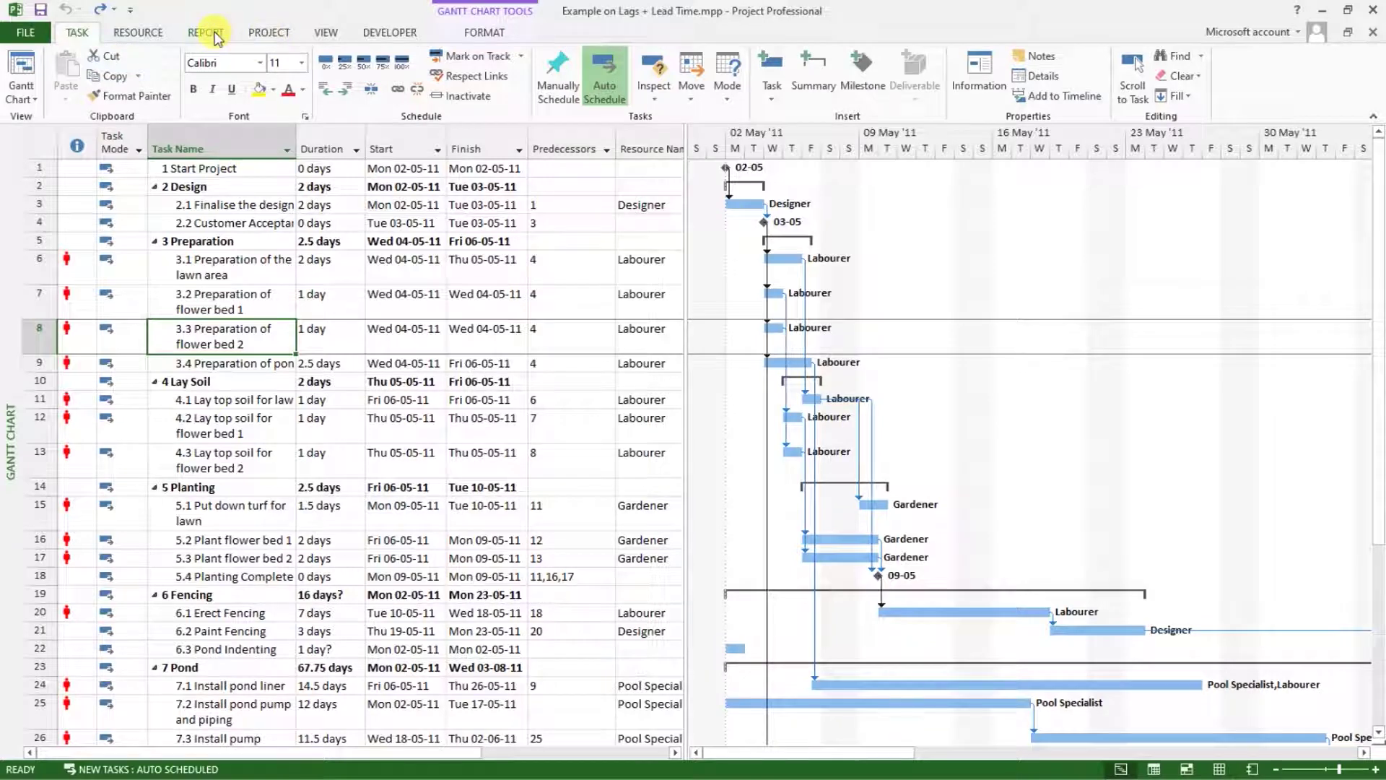
- Open WBS Define Code from the Project tab for 'Example on Lags + Lead Time'
{"action": "left_click", "coordinate": [270, 33]}
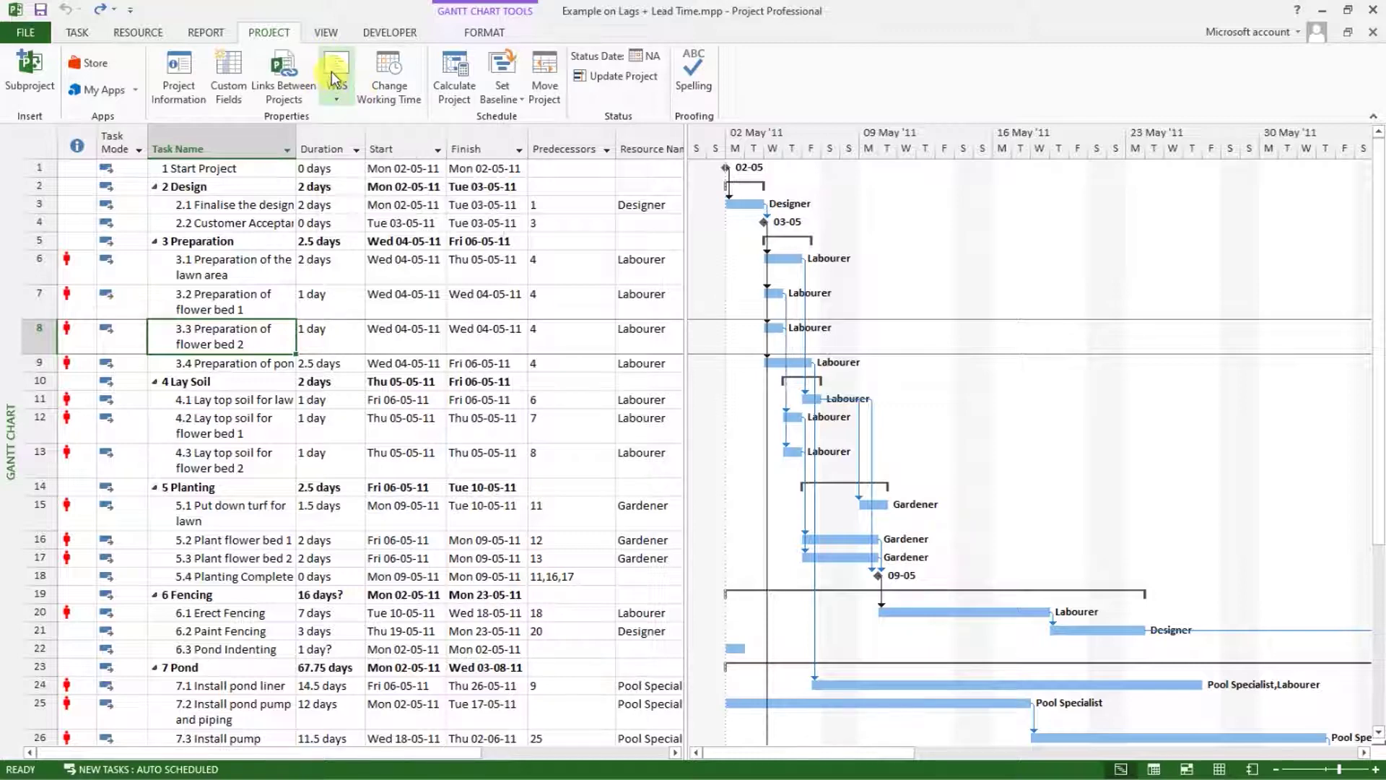
{"action": "left_click", "coordinate": [332, 71]}
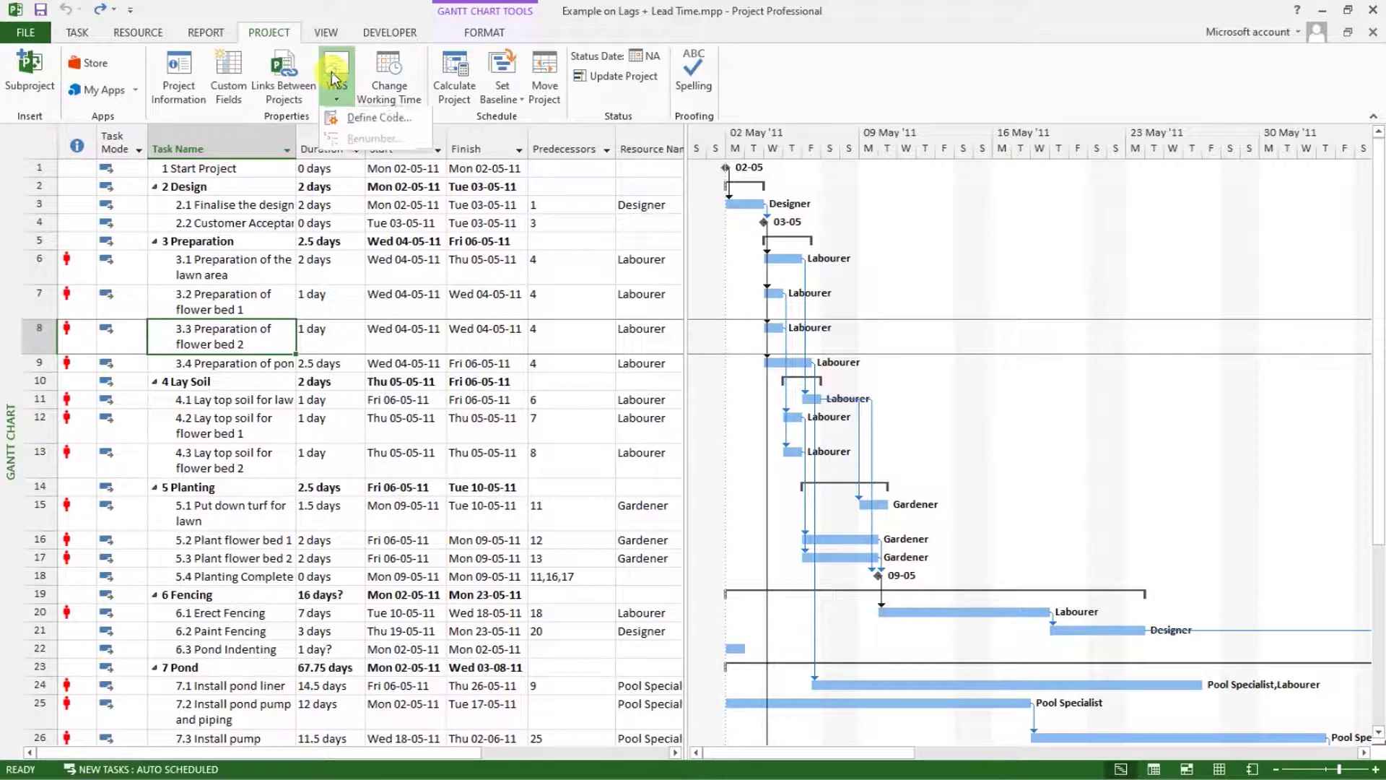
{"action": "left_click", "coordinate": [364, 120]}
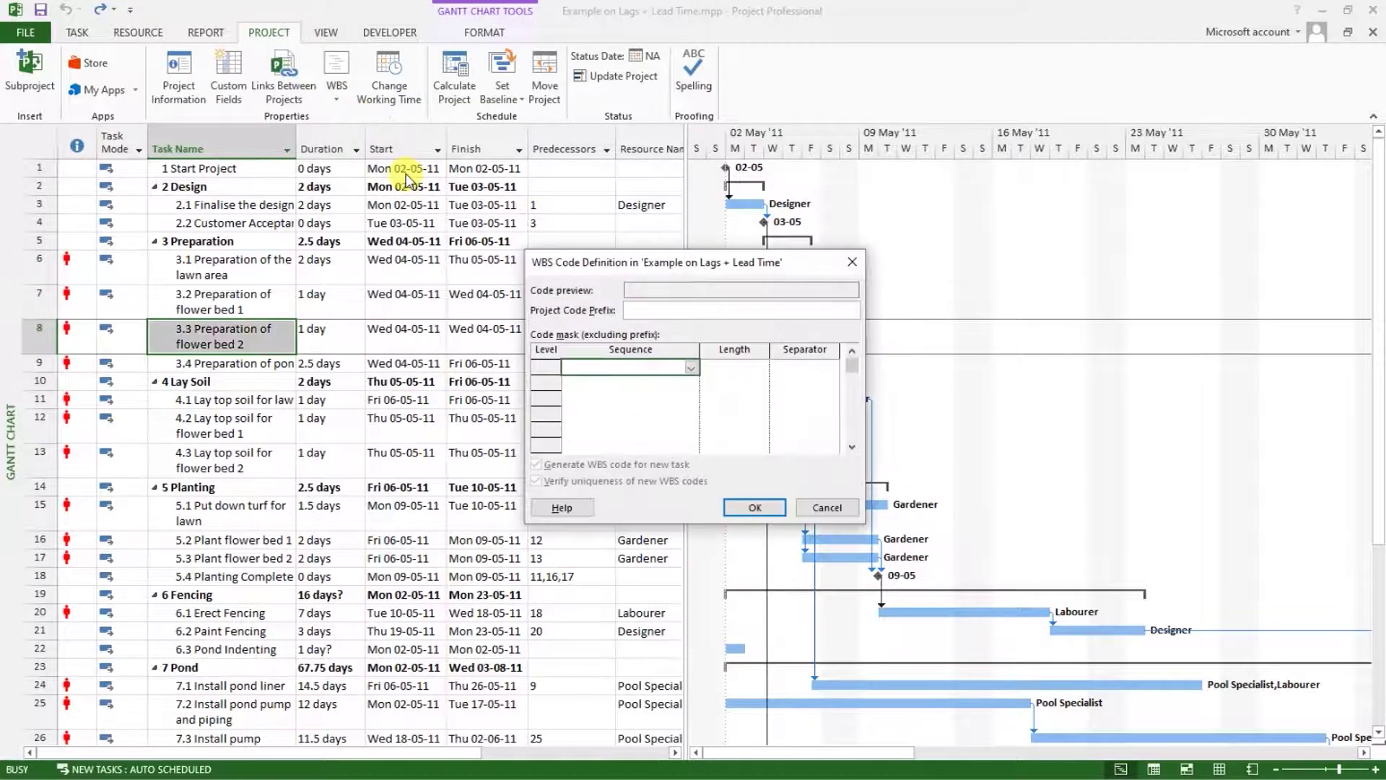
- Set WBS level 1 to Numbers (ordered), length 2, period separator, previewing 11
{"action": "left_click_drag", "start_coordinate": [612, 259], "coordinate": [565, 251]}
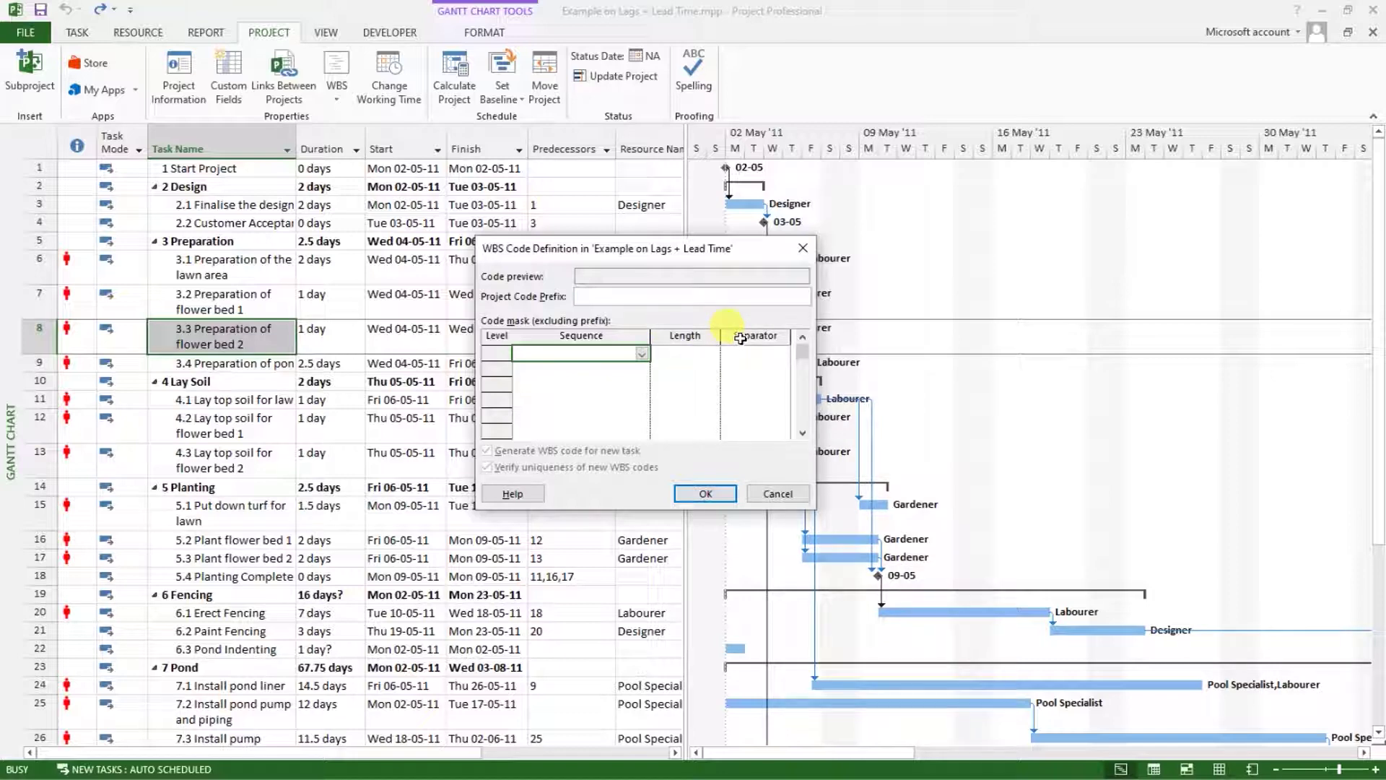
{"action": "left_click", "coordinate": [643, 359]}
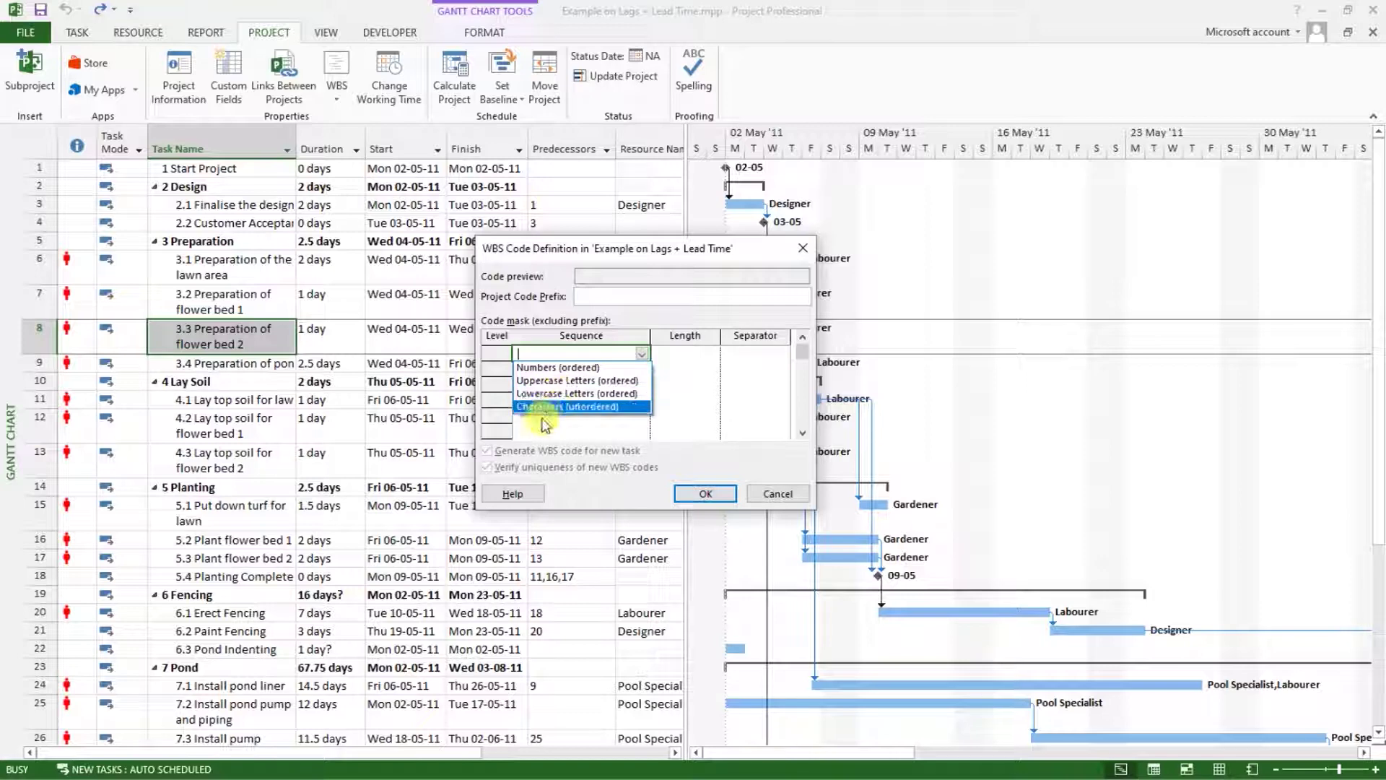
{"action": "left_click", "coordinate": [550, 368]}
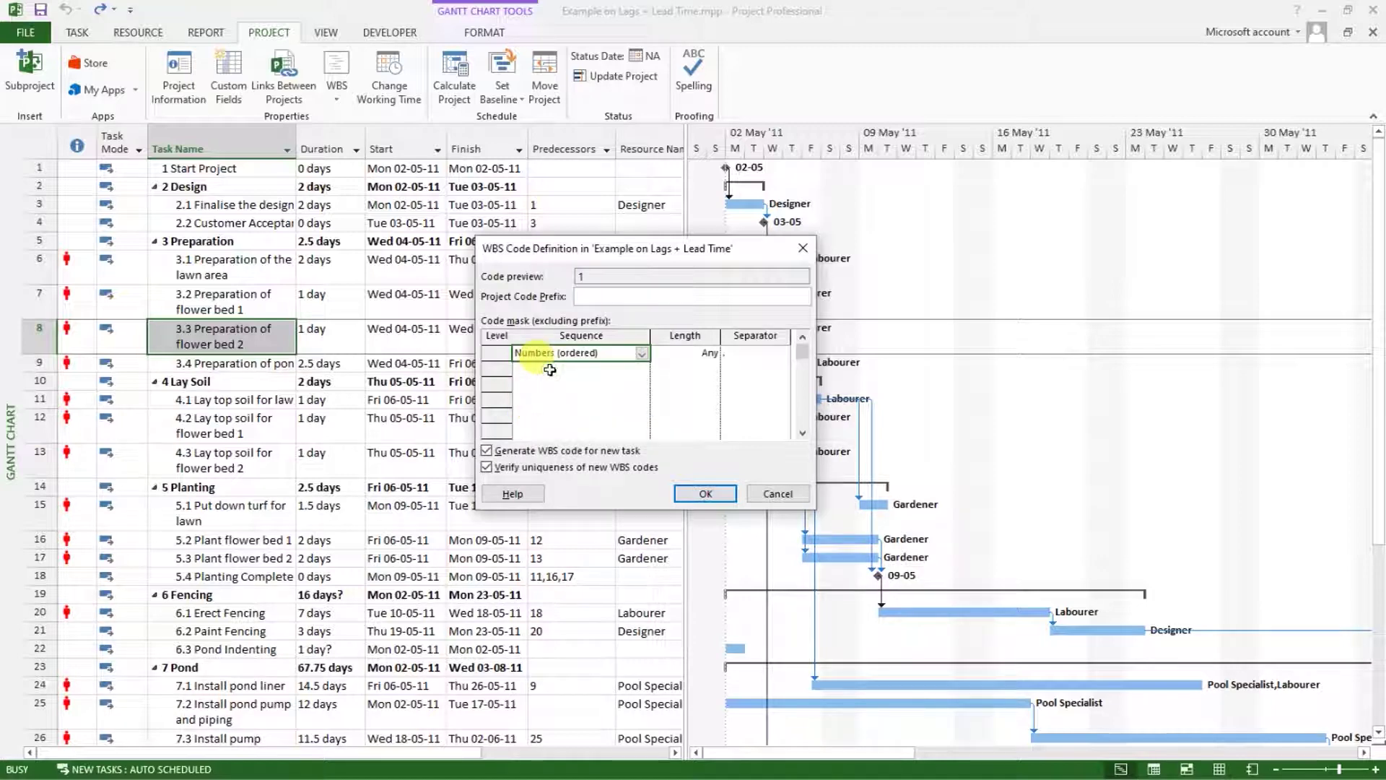
{"action": "left_click", "coordinate": [695, 353]}
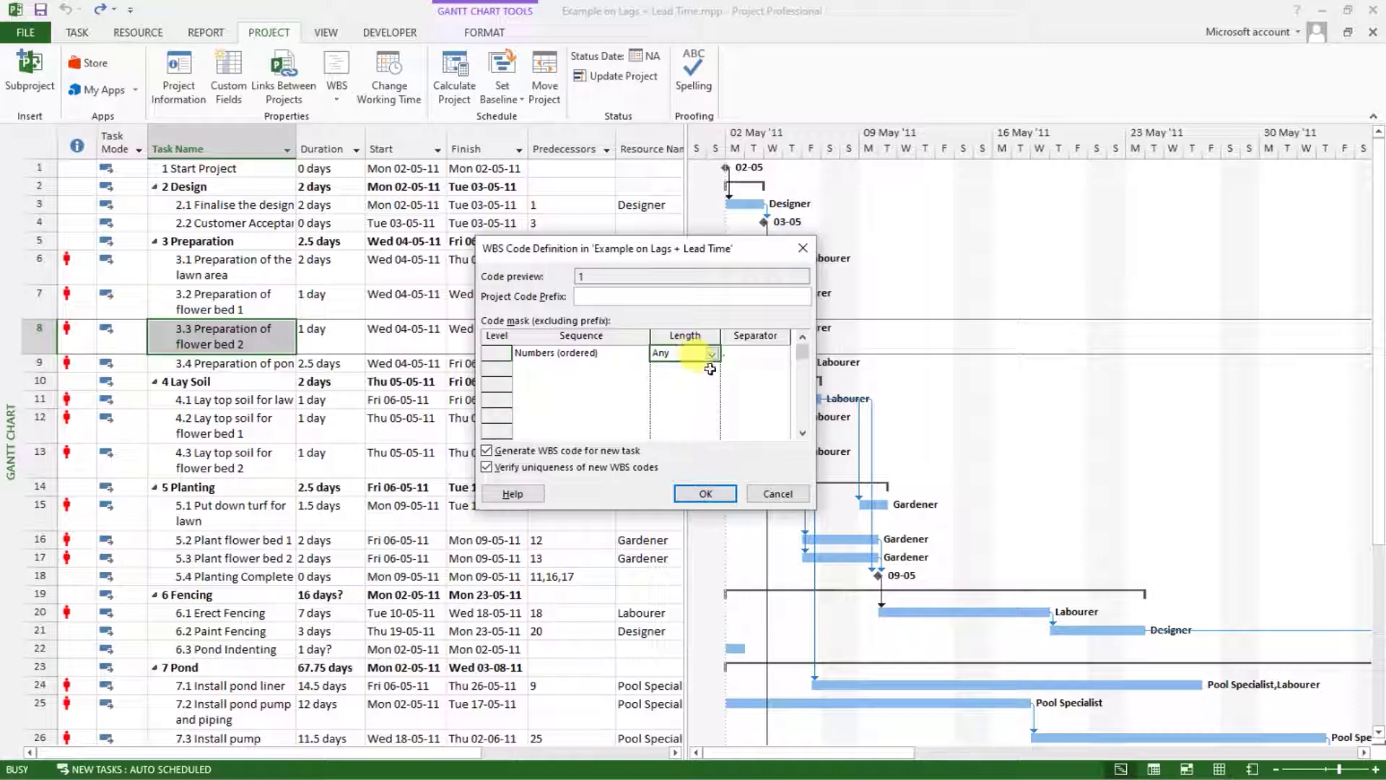
{"action": "left_click", "coordinate": [712, 357]}
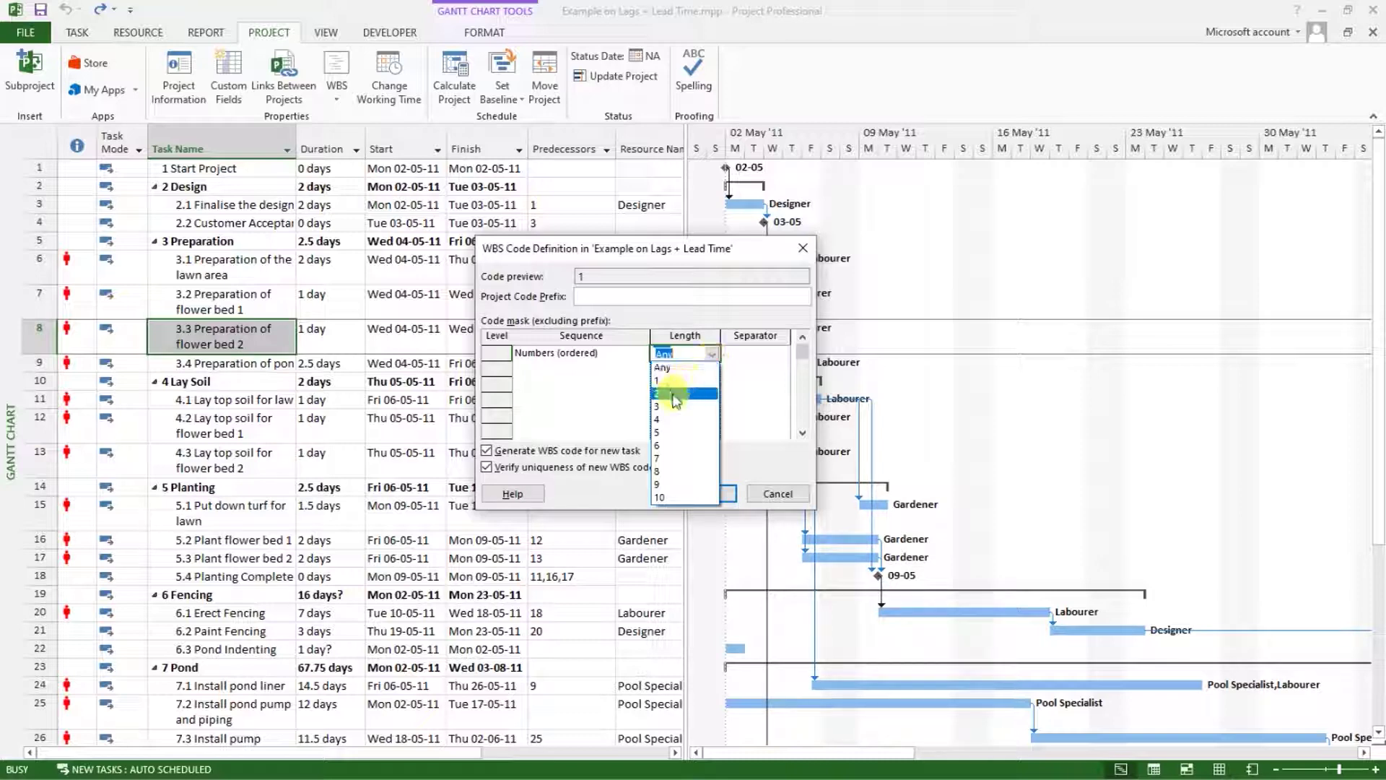
{"action": "left_click", "coordinate": [673, 393]}
{"action": "left_click", "coordinate": [739, 357]}
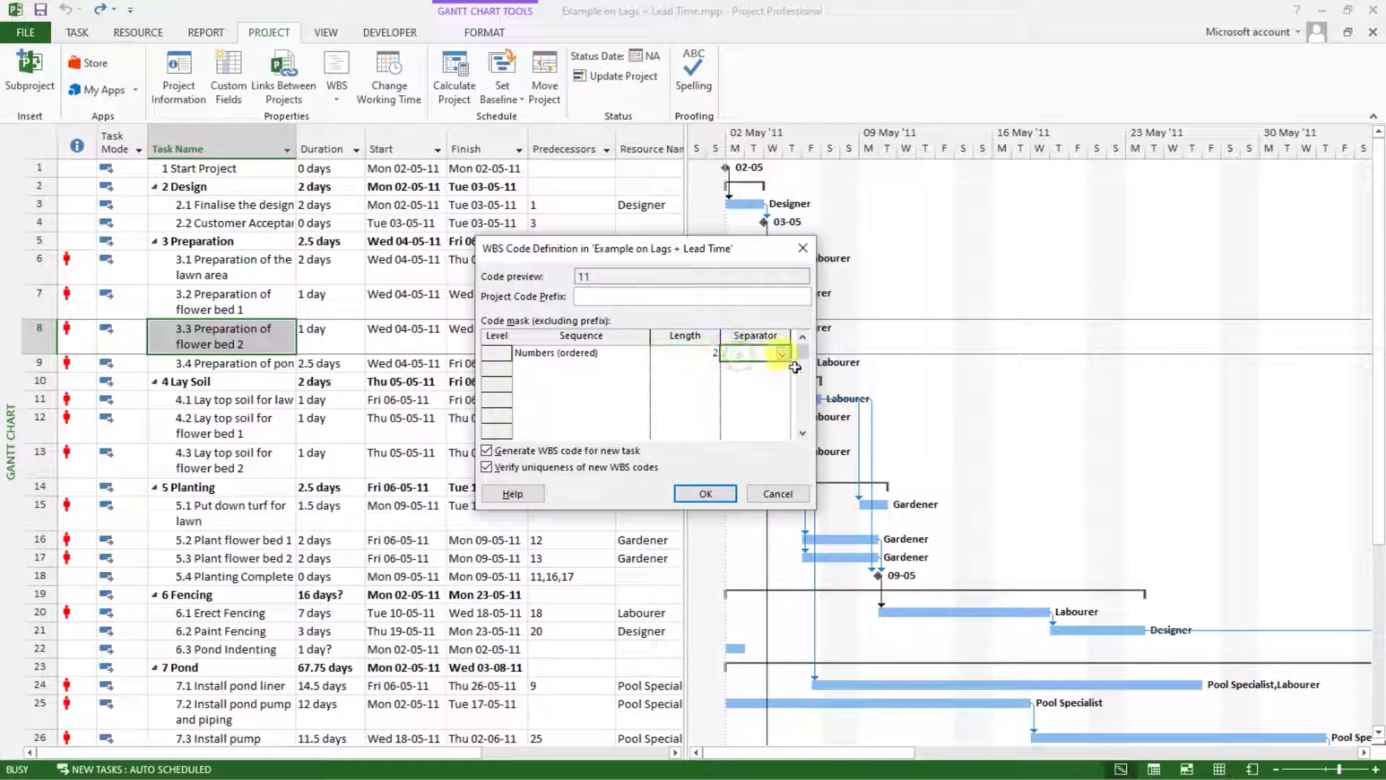
{"action": "left_click", "coordinate": [782, 354]}
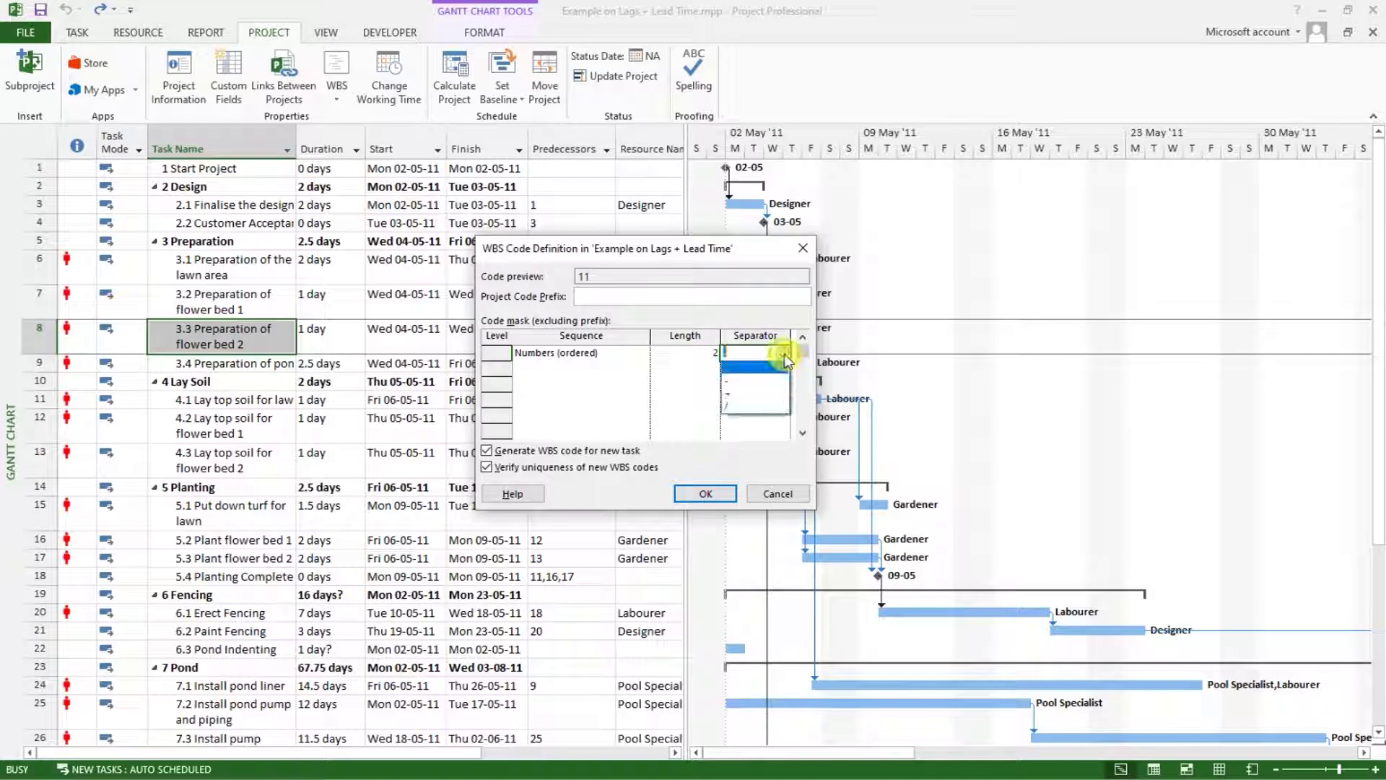
{"action": "left_click", "coordinate": [737, 367]}
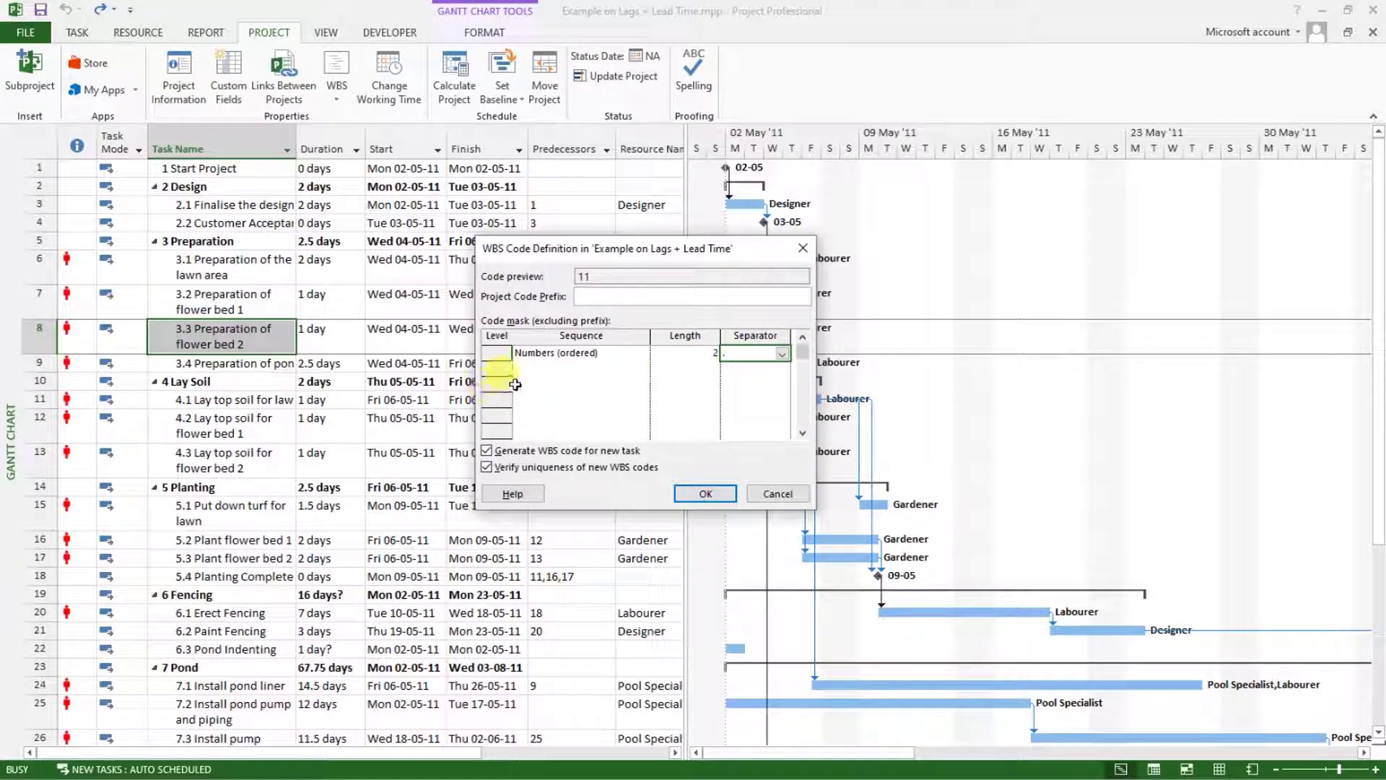
{"action": "left_click", "coordinate": [537, 369]}
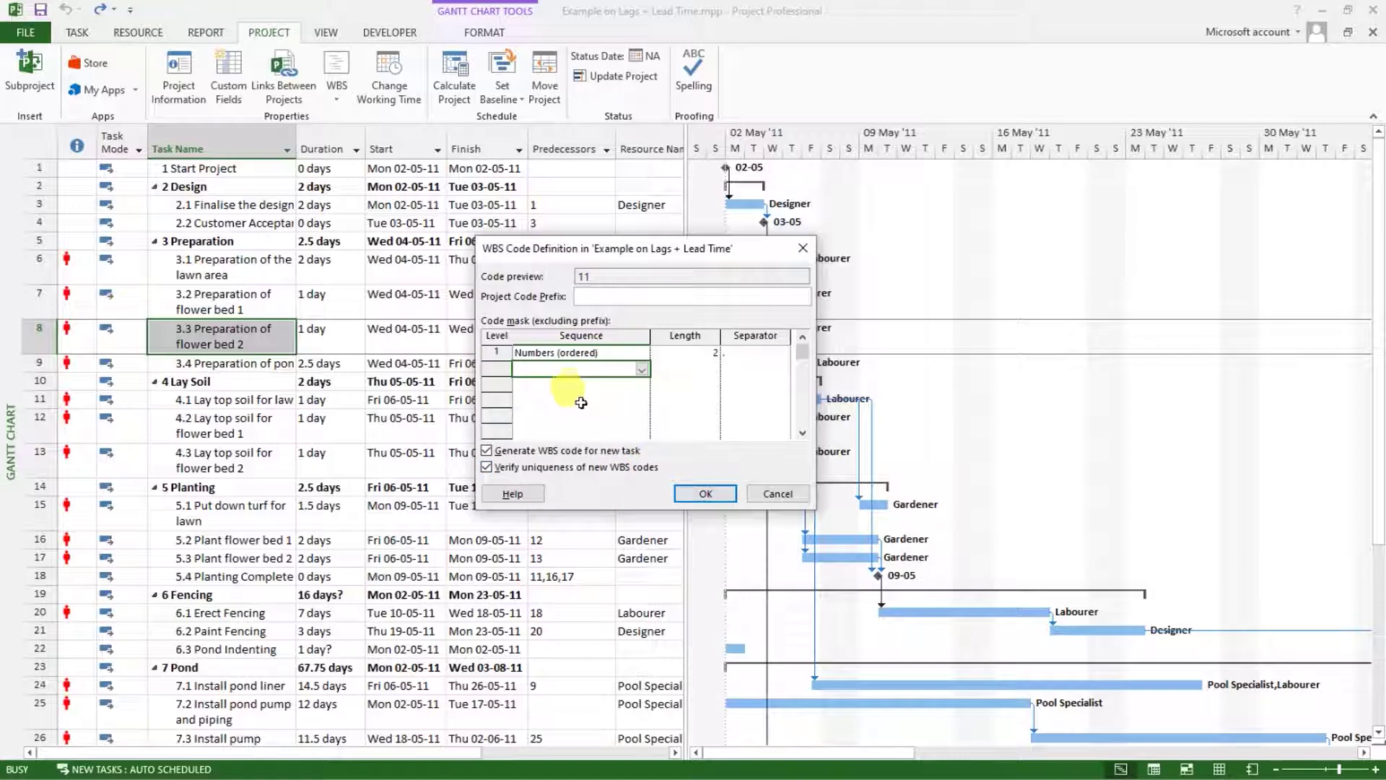
- Define WBS level 2 as Numbers (ordered), length 2, with a period separator
{"action": "left_click", "coordinate": [641, 369]}
{"action": "left_click", "coordinate": [563, 384]}
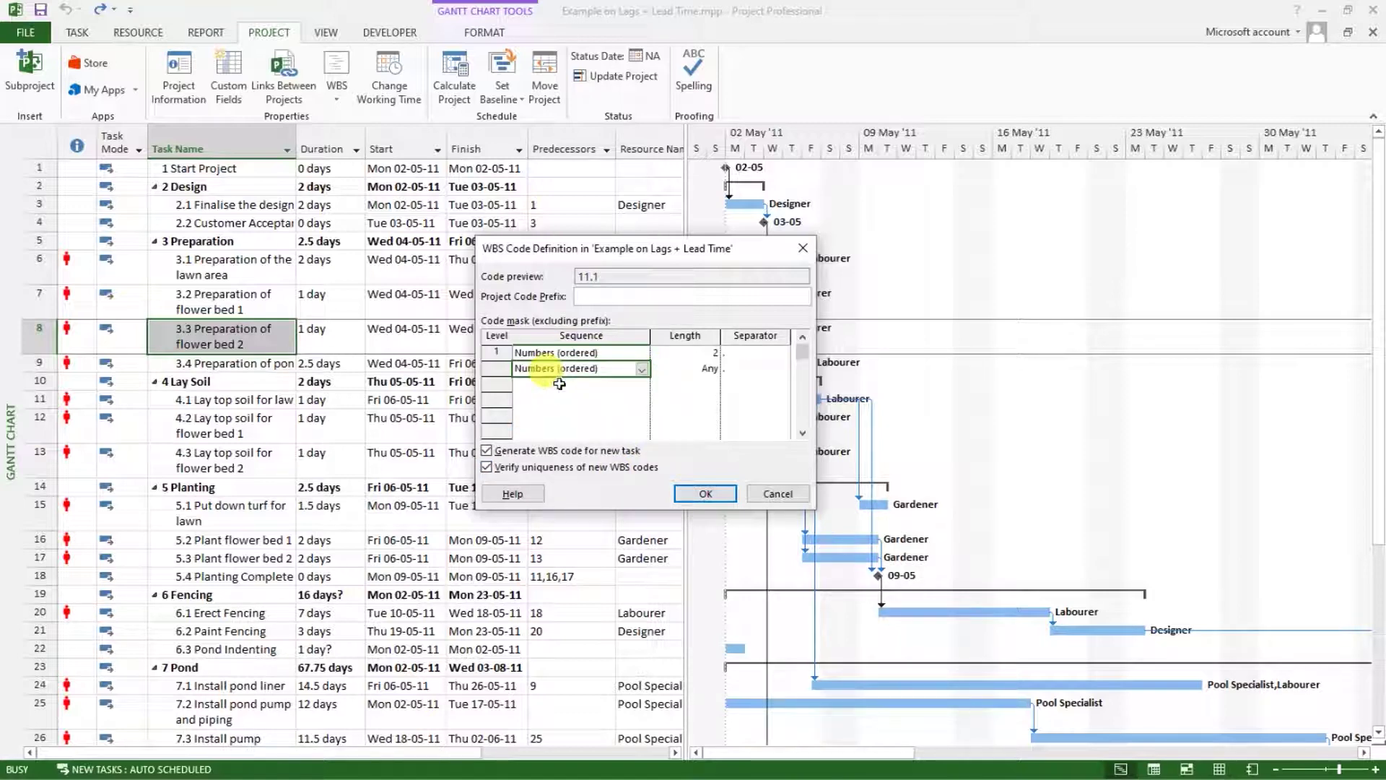
{"action": "left_click", "coordinate": [715, 372]}
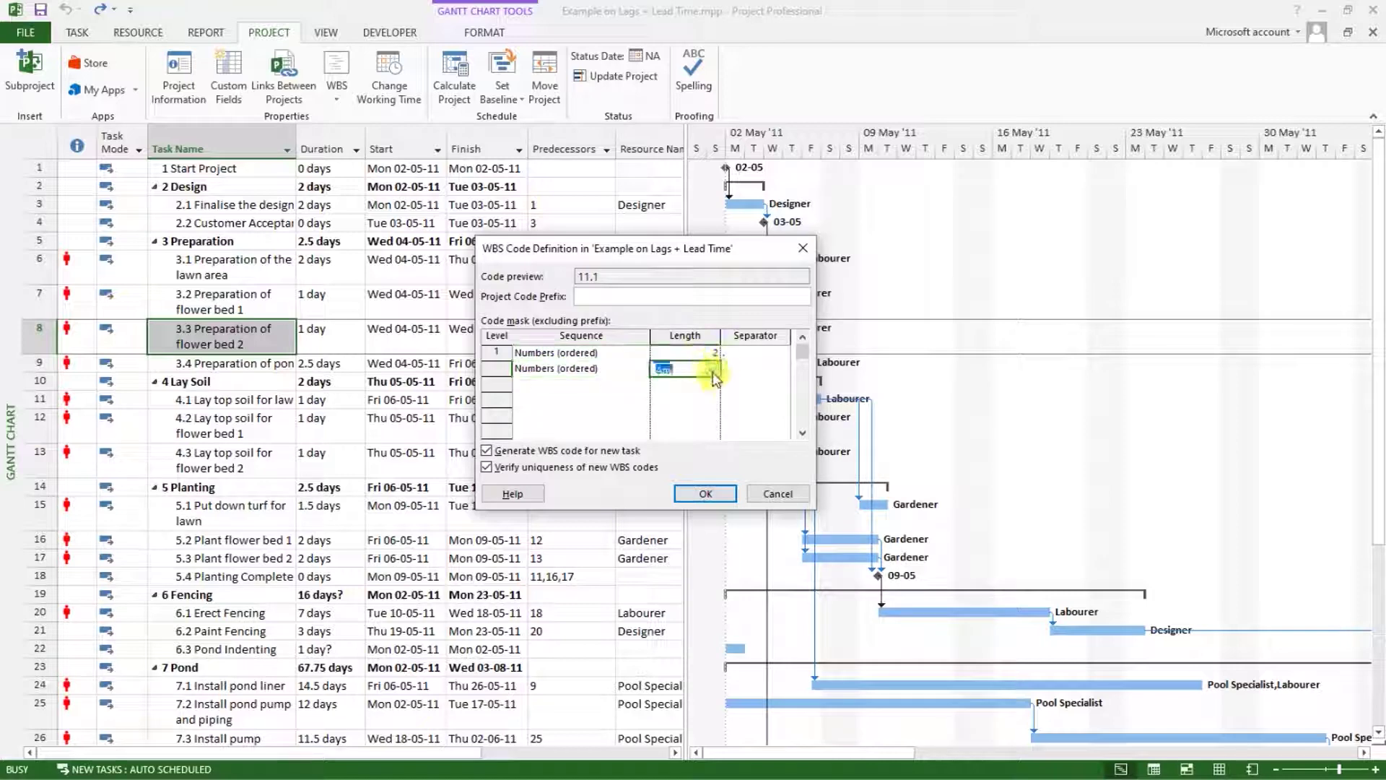
{"action": "left_click", "coordinate": [711, 369]}
{"action": "left_click", "coordinate": [665, 410]}
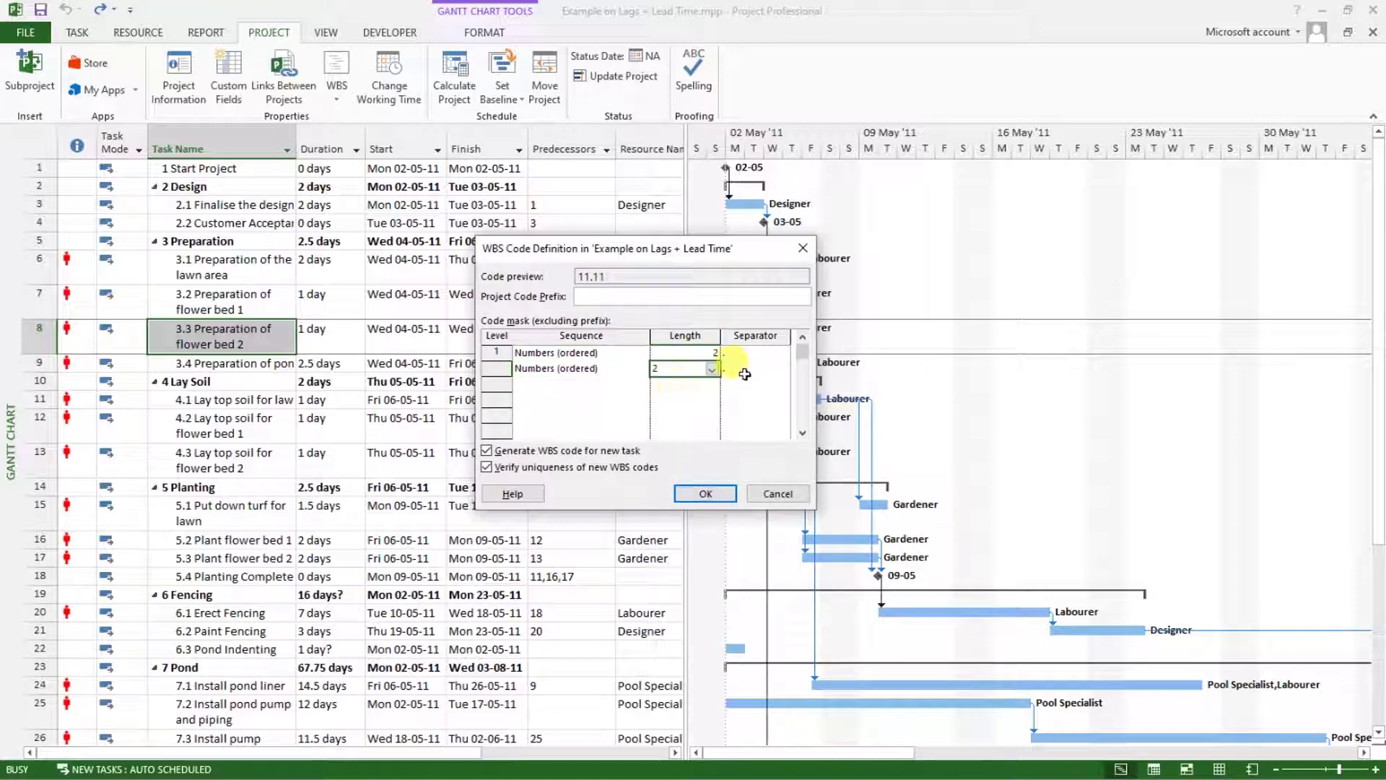
{"action": "left_click", "coordinate": [787, 373]}
{"action": "left_click", "coordinate": [782, 369]}
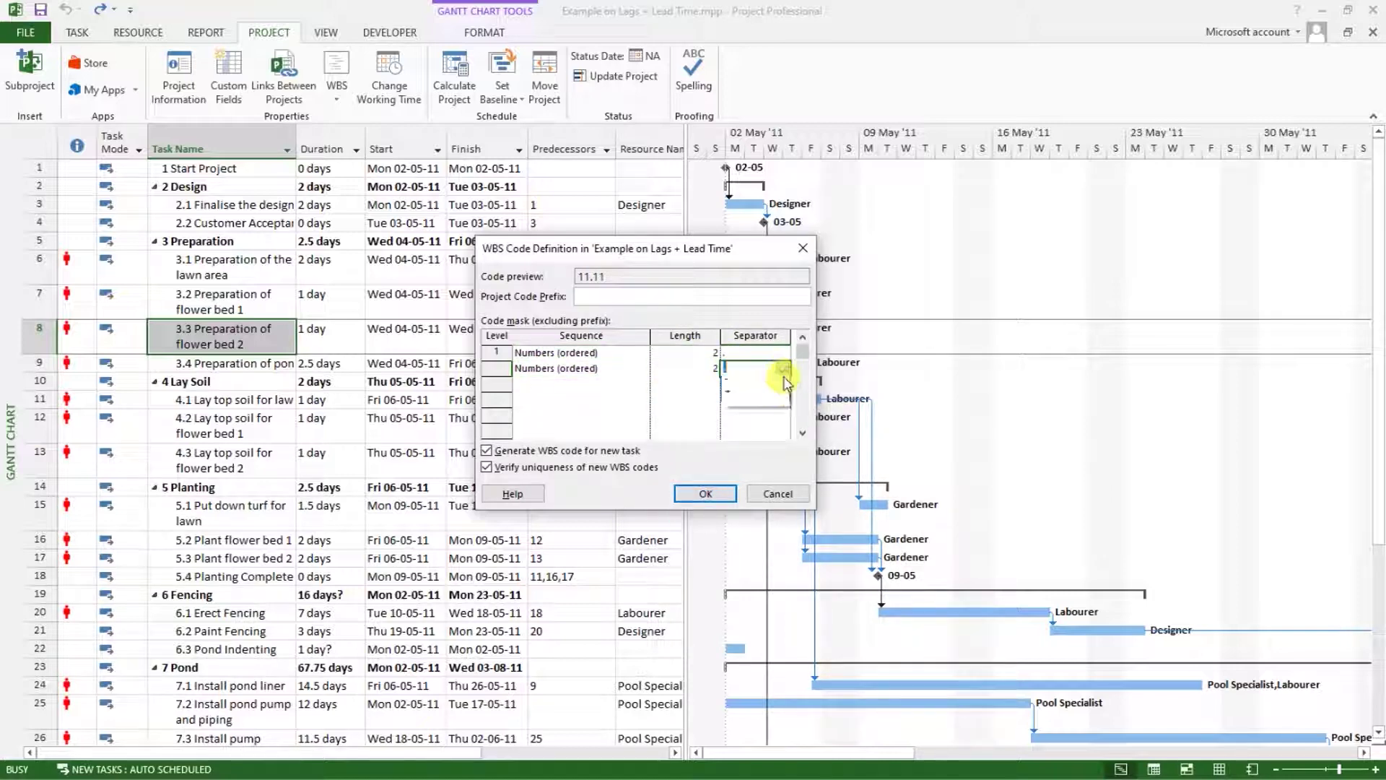
{"action": "left_click", "coordinate": [733, 378]}
- Define level 3 as Numbers (ordered), length 2, and apply the three-level mask
{"action": "left_click", "coordinate": [638, 388]}
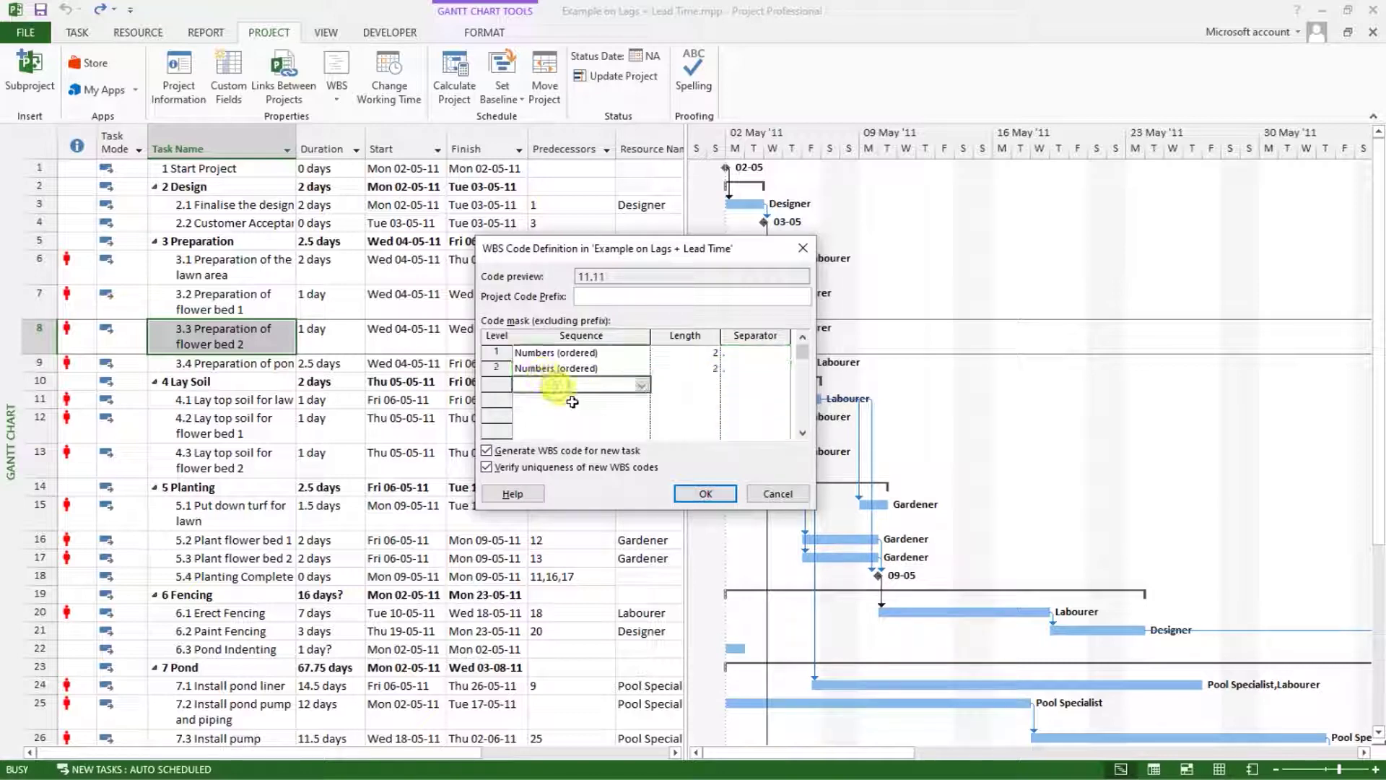
{"action": "left_click", "coordinate": [638, 389]}
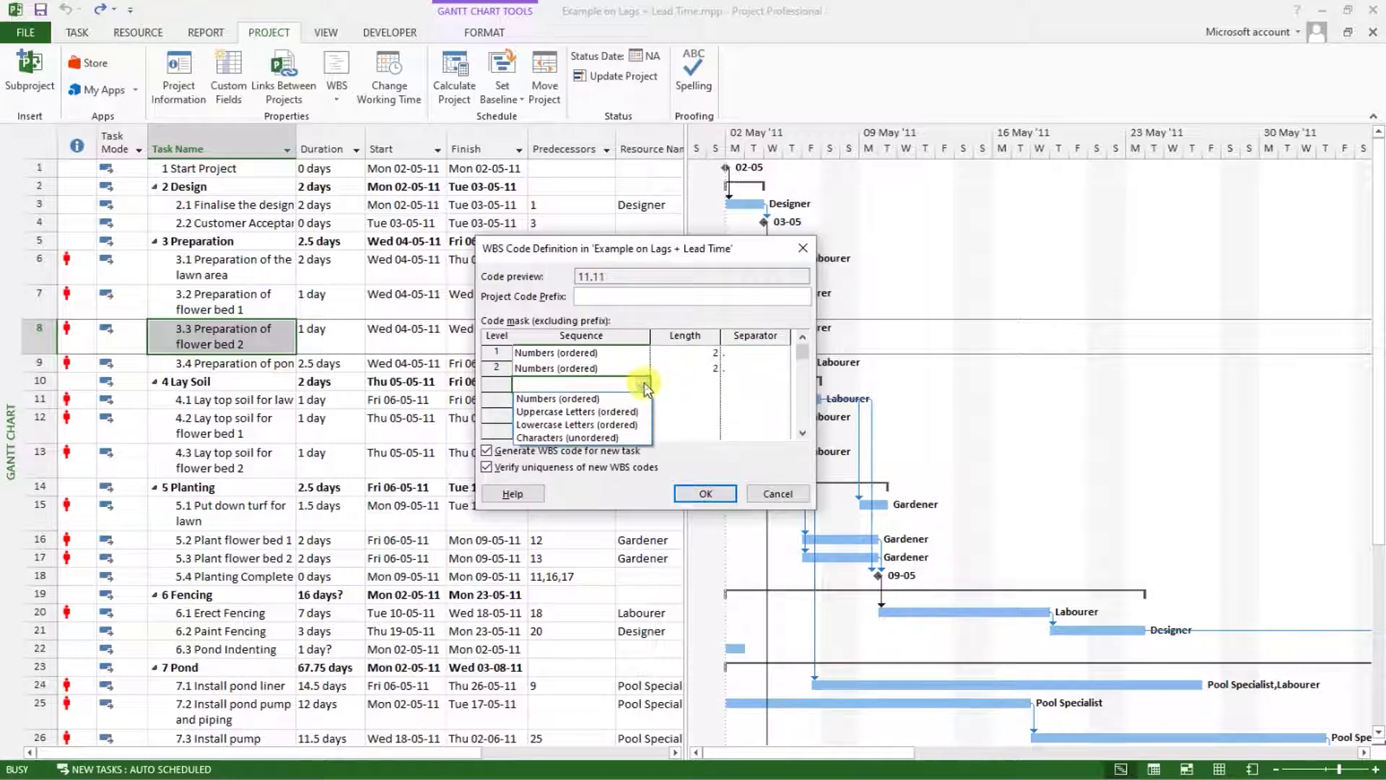
{"action": "left_click", "coordinate": [648, 397]}
{"action": "left_click", "coordinate": [706, 375]}
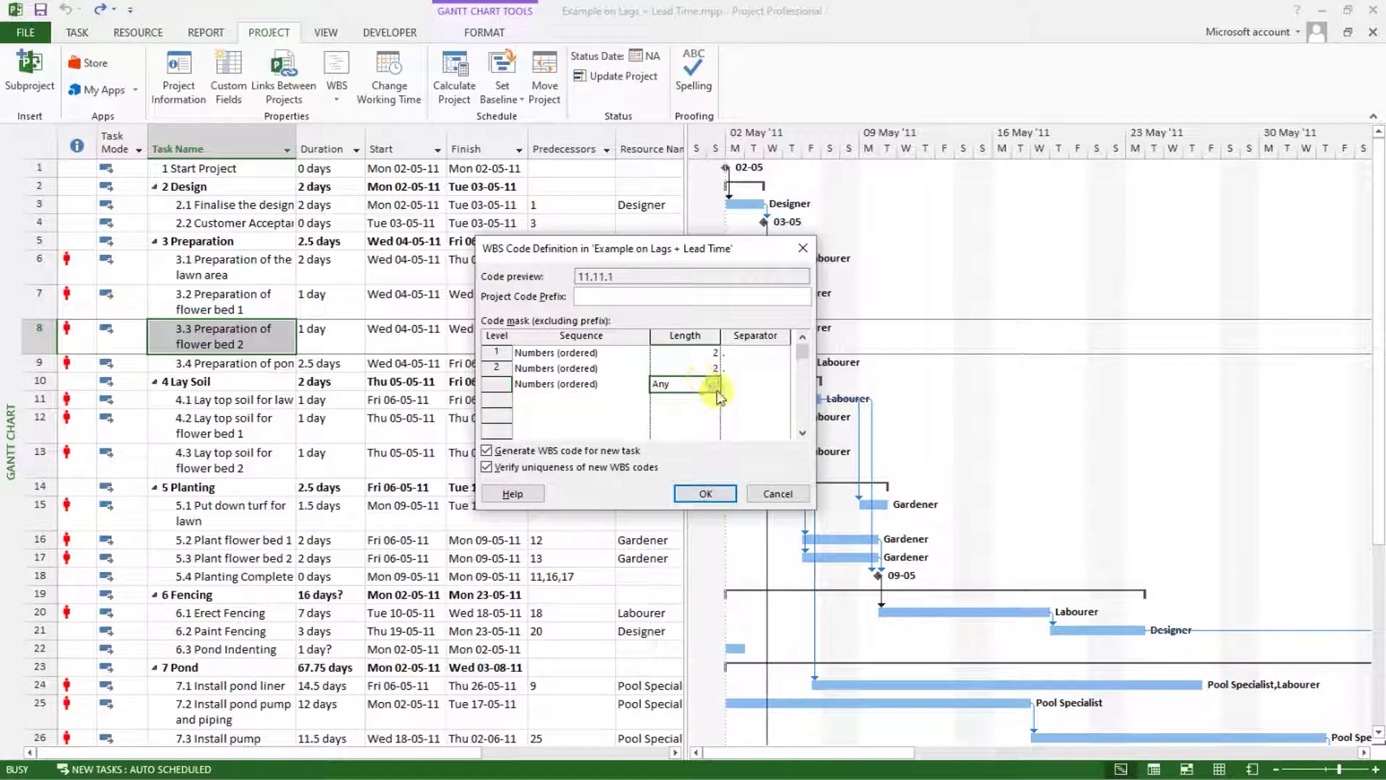
{"action": "left_click", "coordinate": [711, 385]}
{"action": "left_click", "coordinate": [663, 426]}
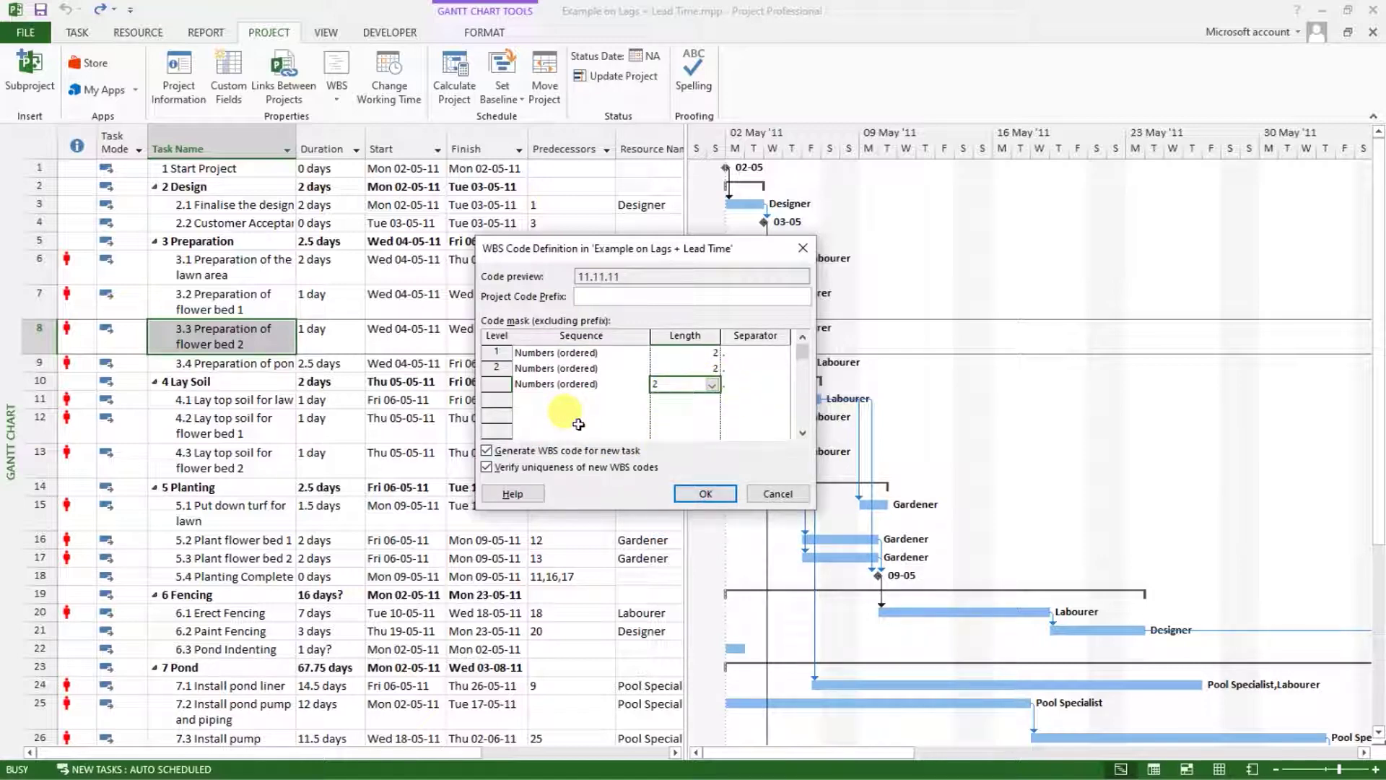
{"action": "left_click", "coordinate": [704, 493]}
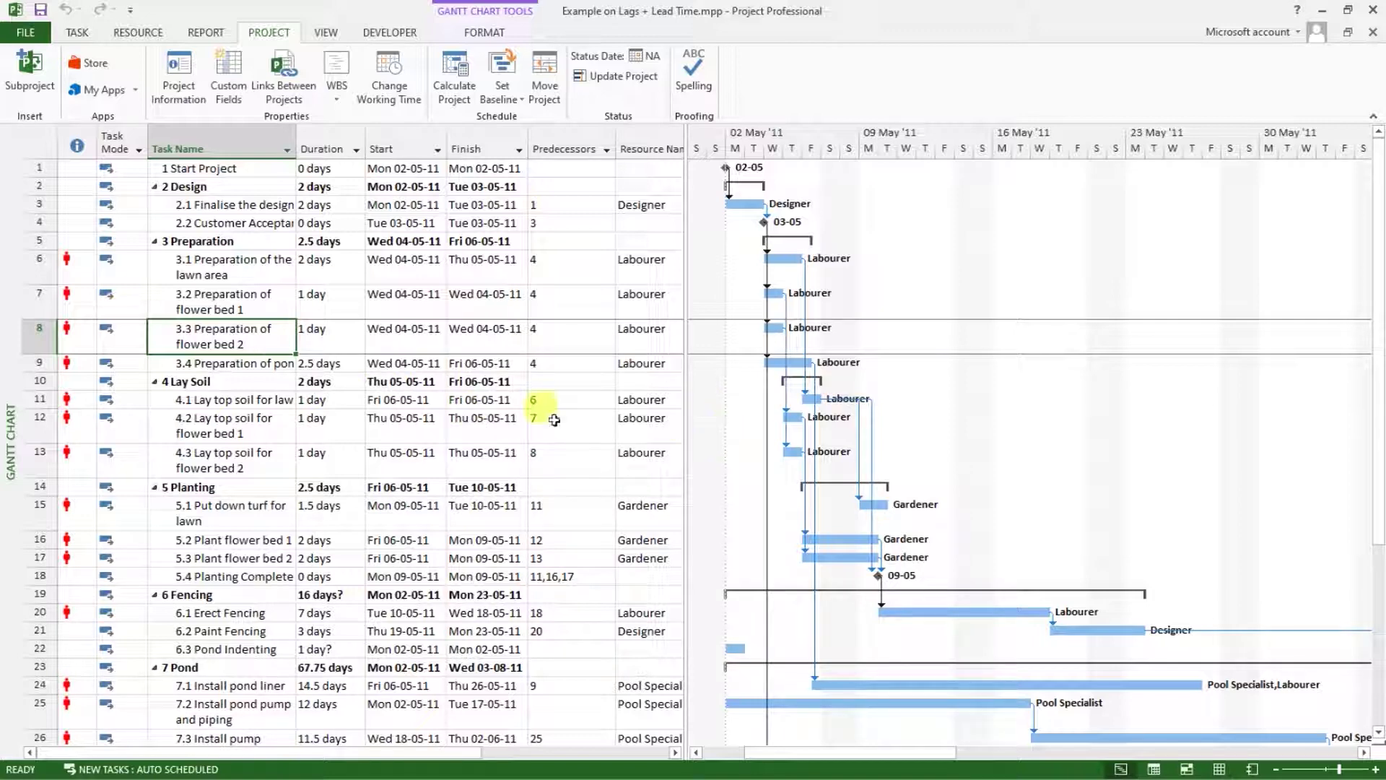
- Insert a WBS field column at the start of the task table, showing codes like 02.01
{"action": "left_click", "coordinate": [88, 158]}
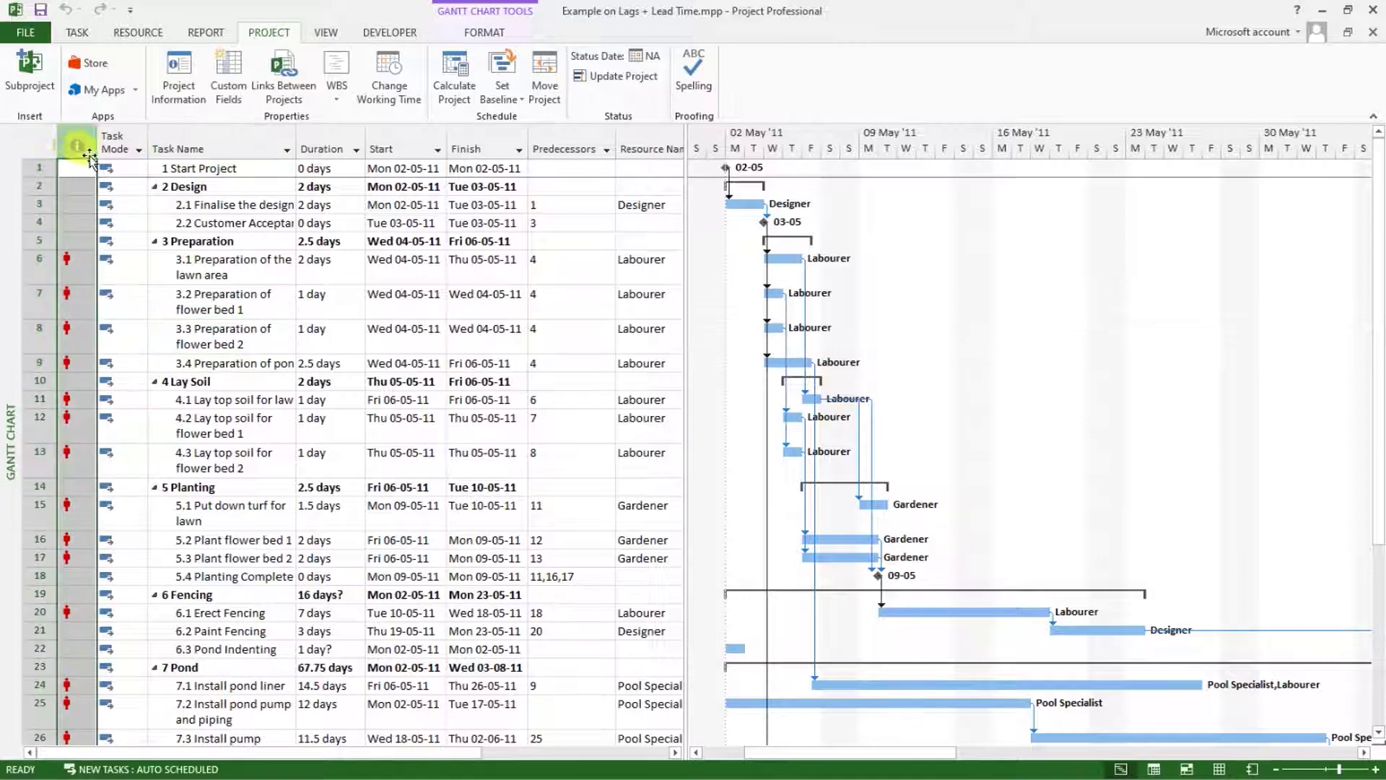
{"action": "left_click", "coordinate": [156, 332]}
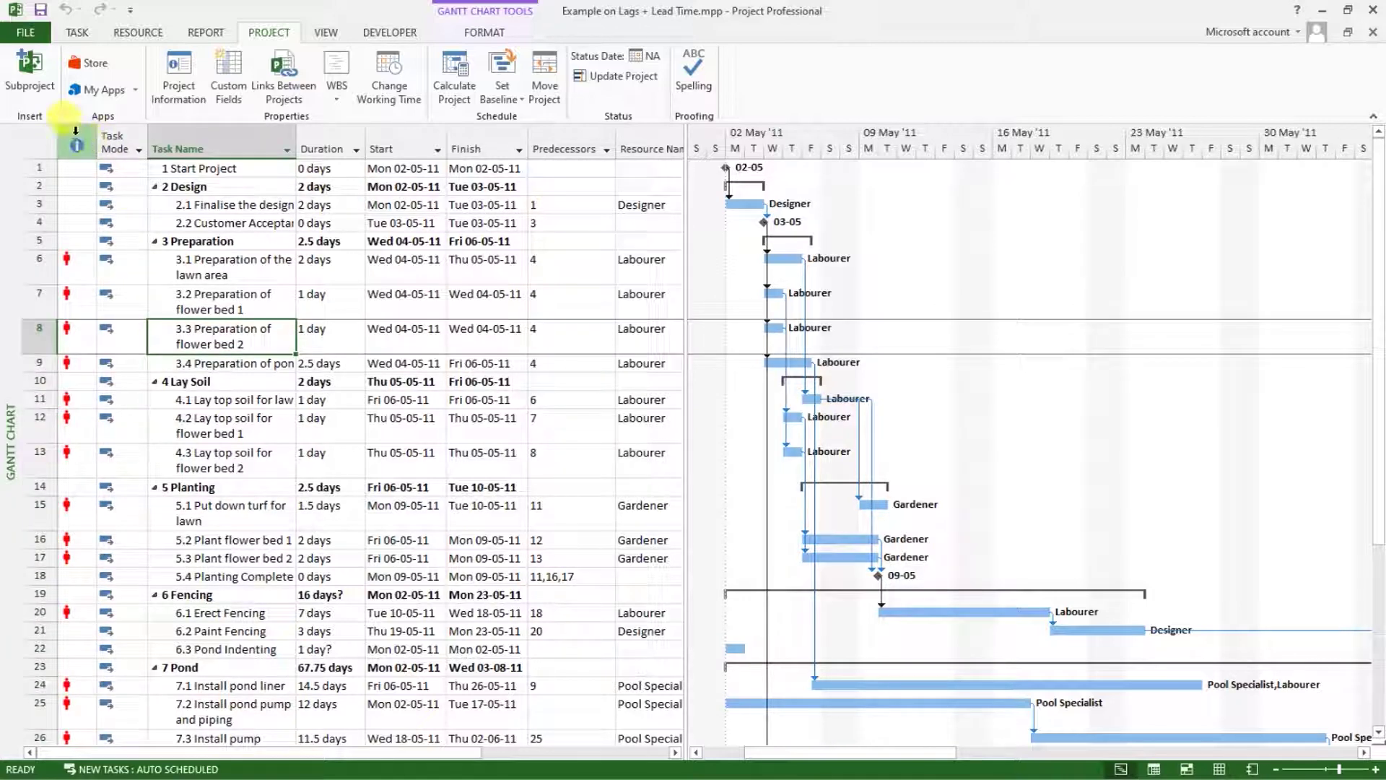
{"action": "left_click", "coordinate": [75, 133]}
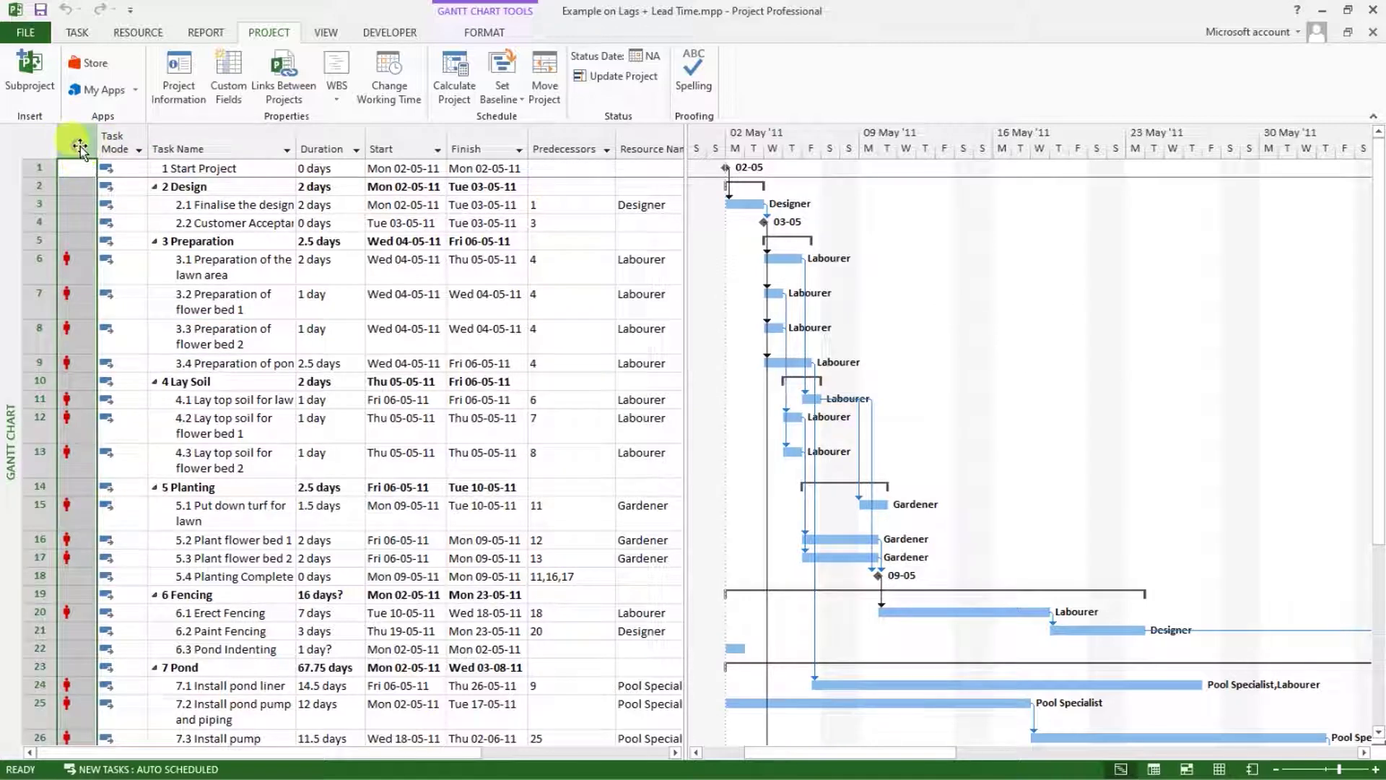
{"action": "right_click", "coordinate": [77, 145]}
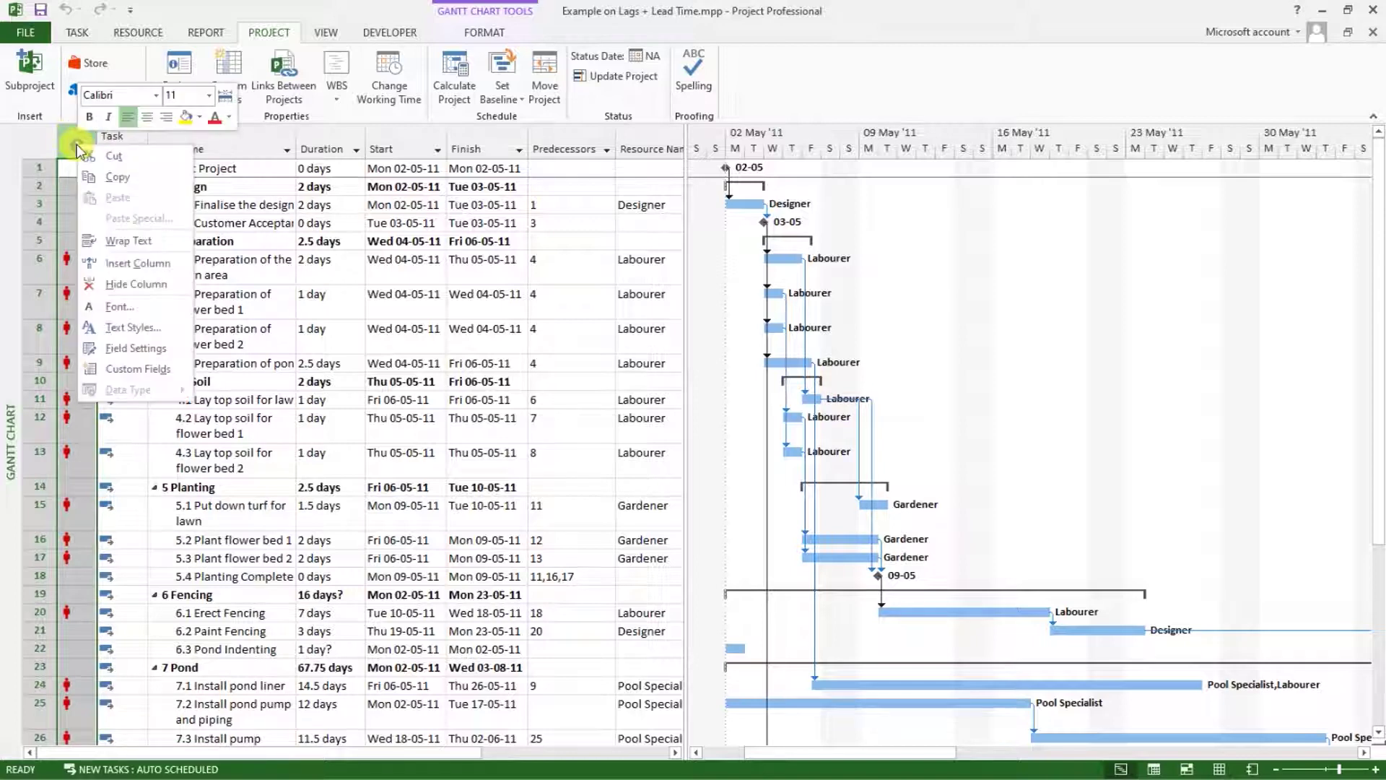
{"action": "left_click", "coordinate": [119, 265]}
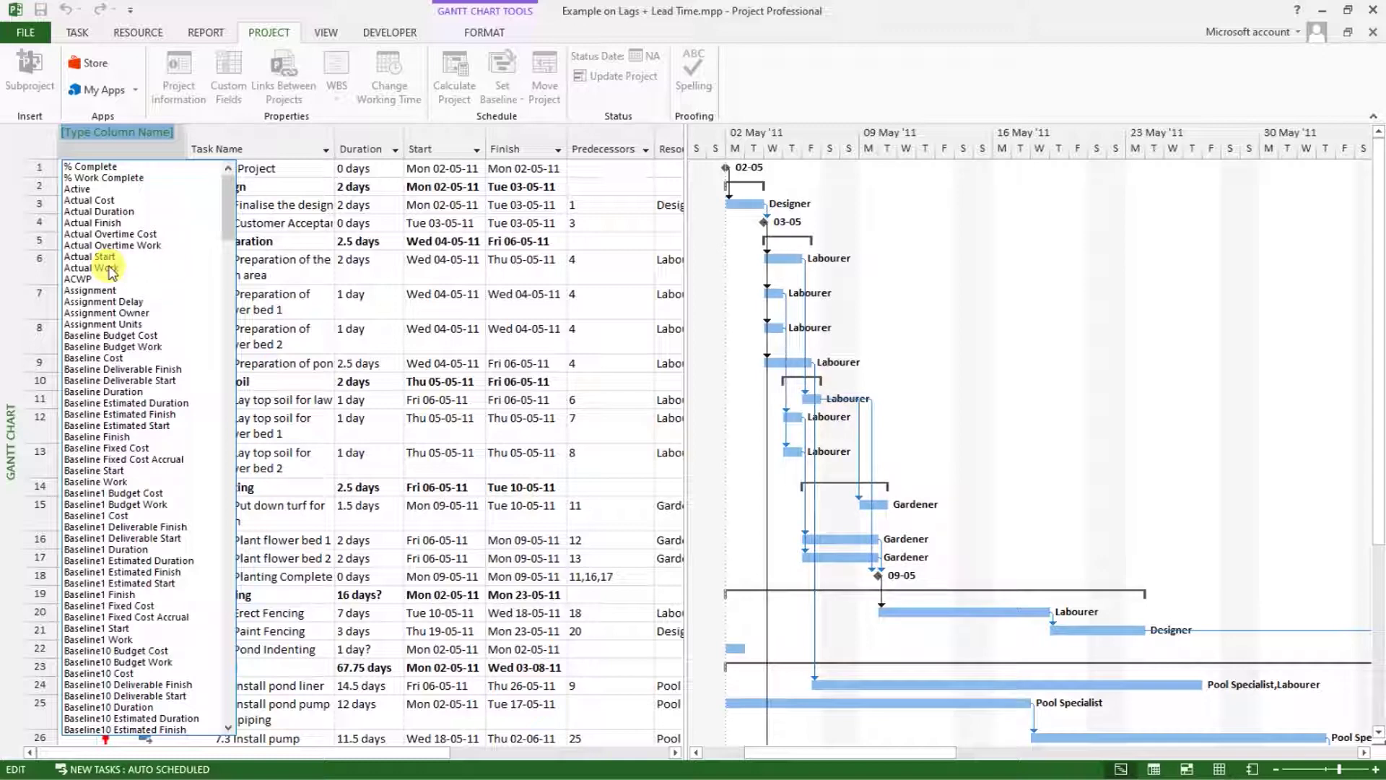
{"action": "type", "text": "warning"}
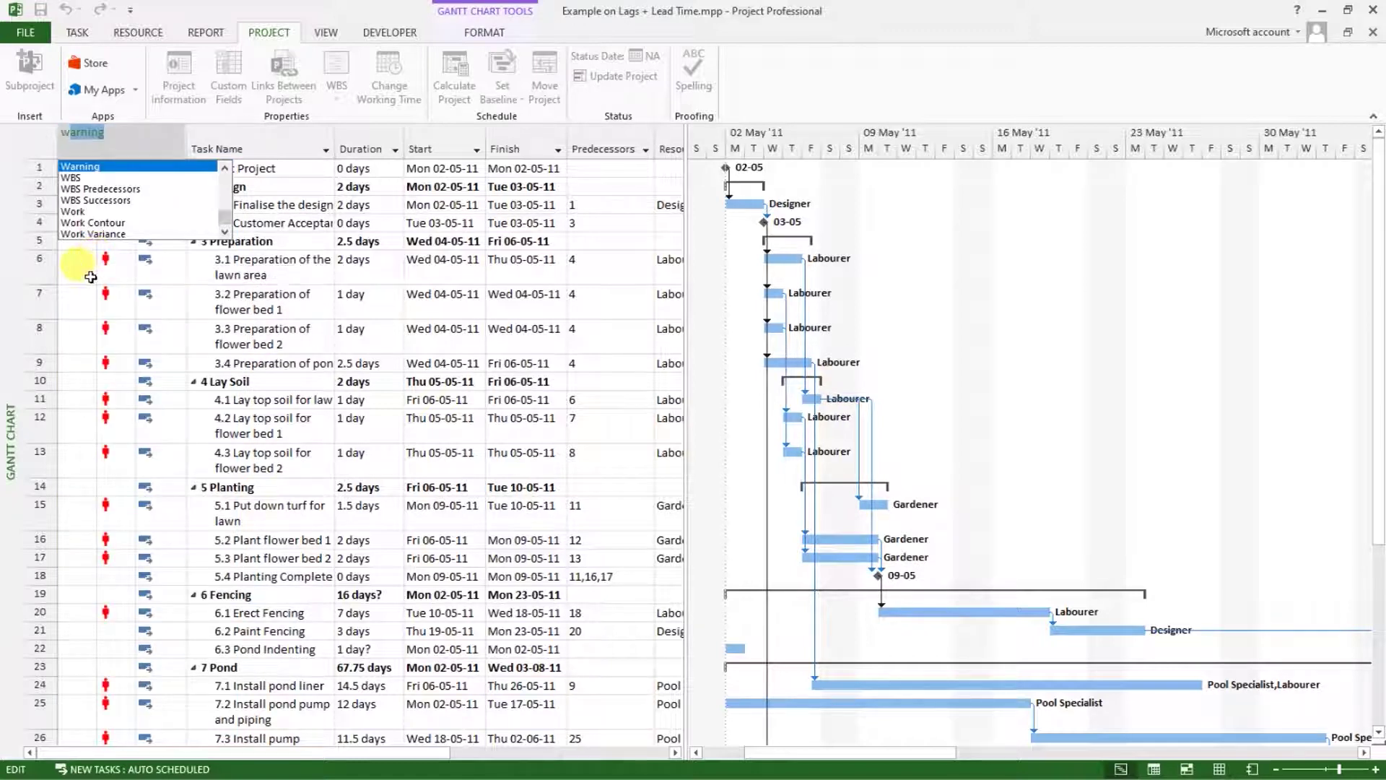
{"action": "left_click", "coordinate": [71, 178]}
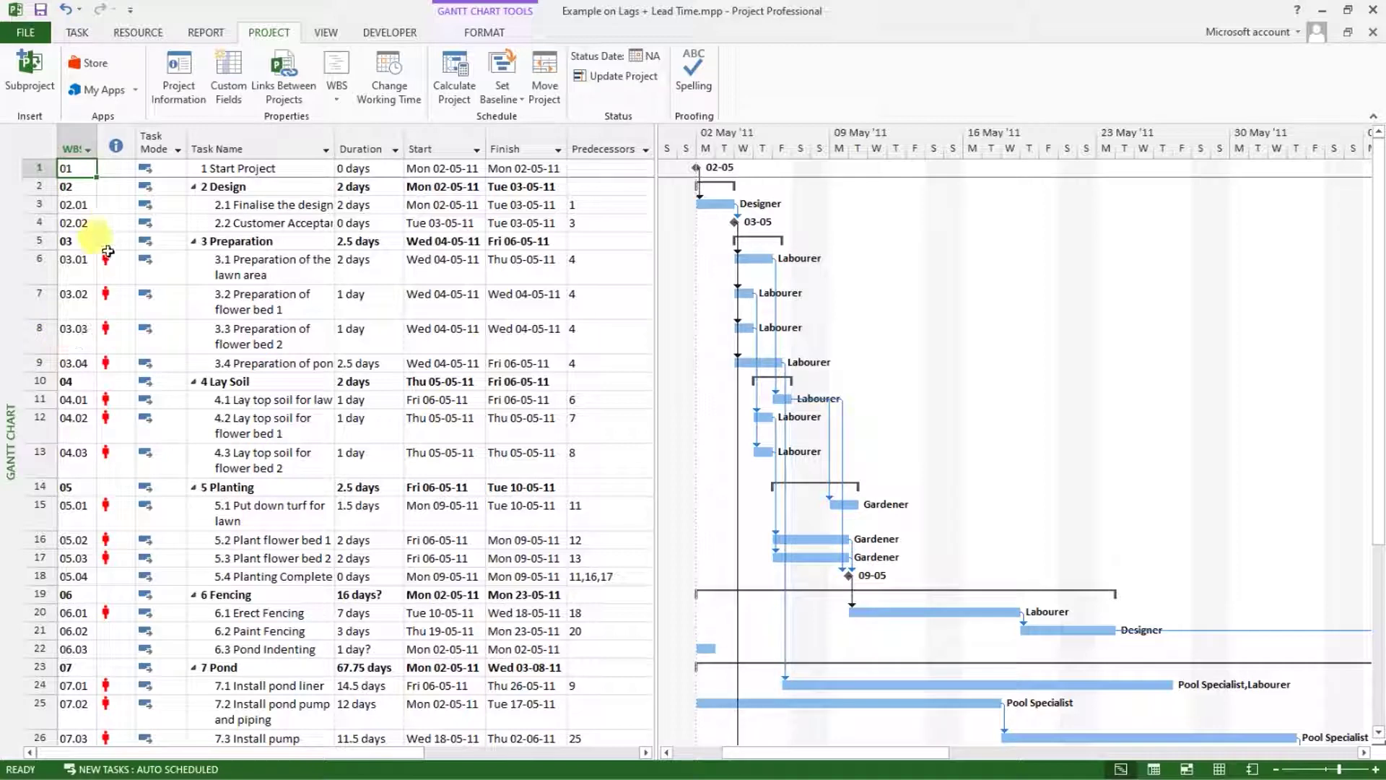
- Widen the WBS column slightly so its full heading is visible
{"action": "left_click", "coordinate": [75, 140]}
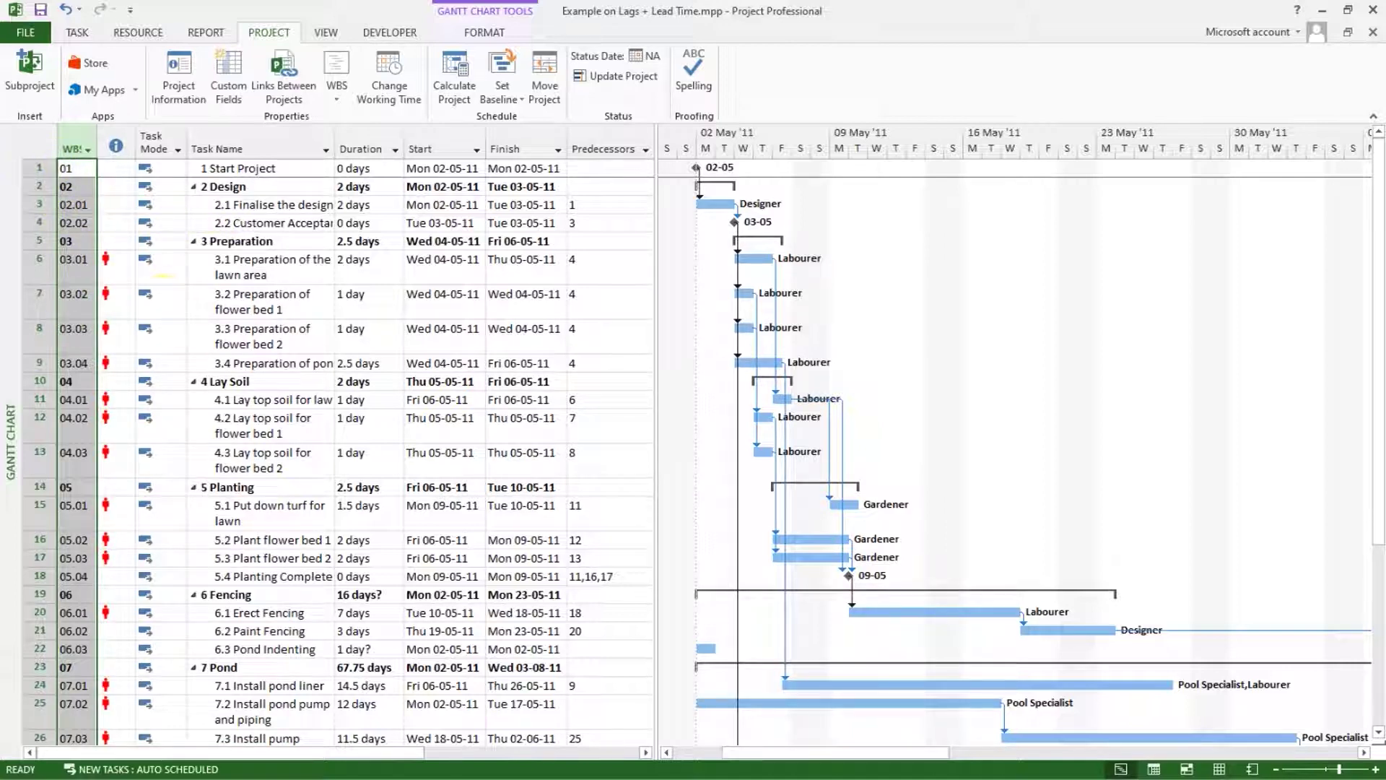
{"action": "left_click", "coordinate": [191, 328]}
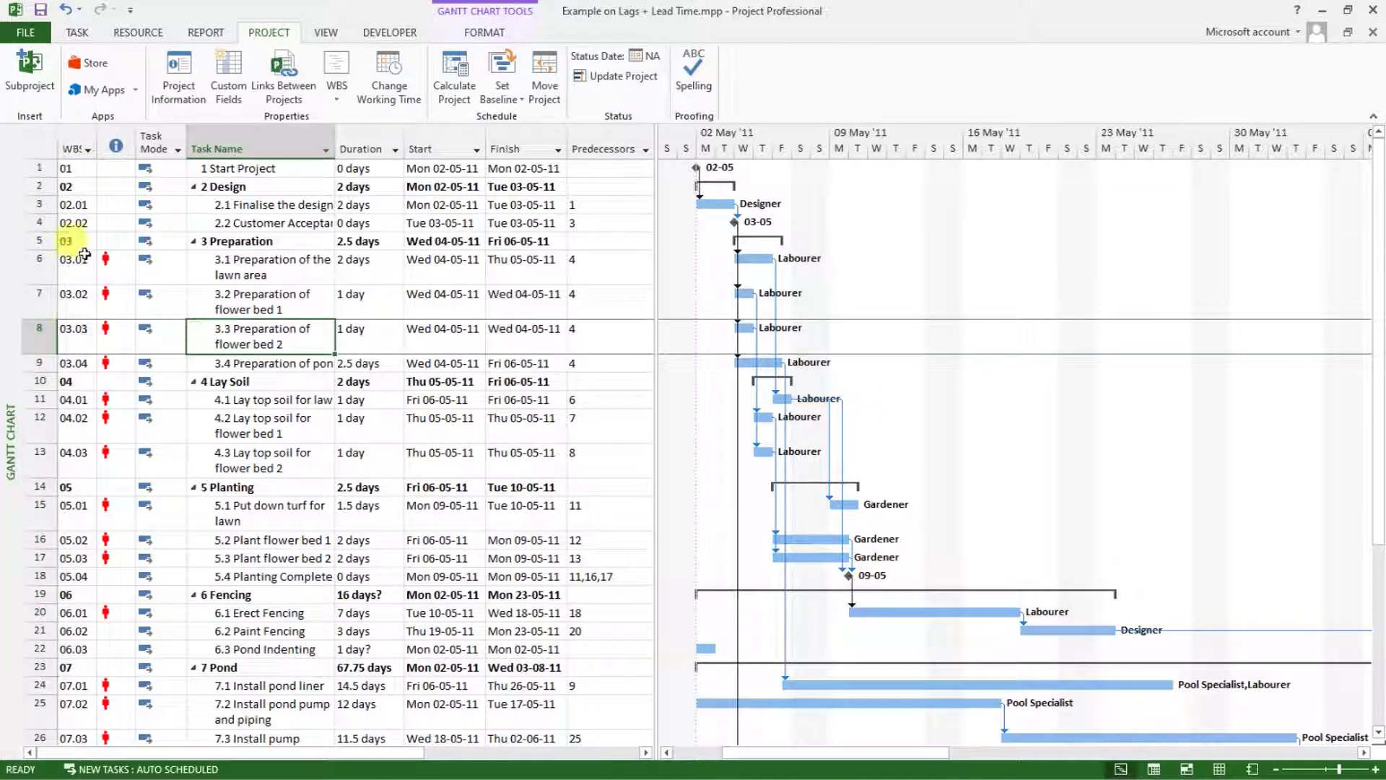
{"action": "left_click", "coordinate": [87, 148]}
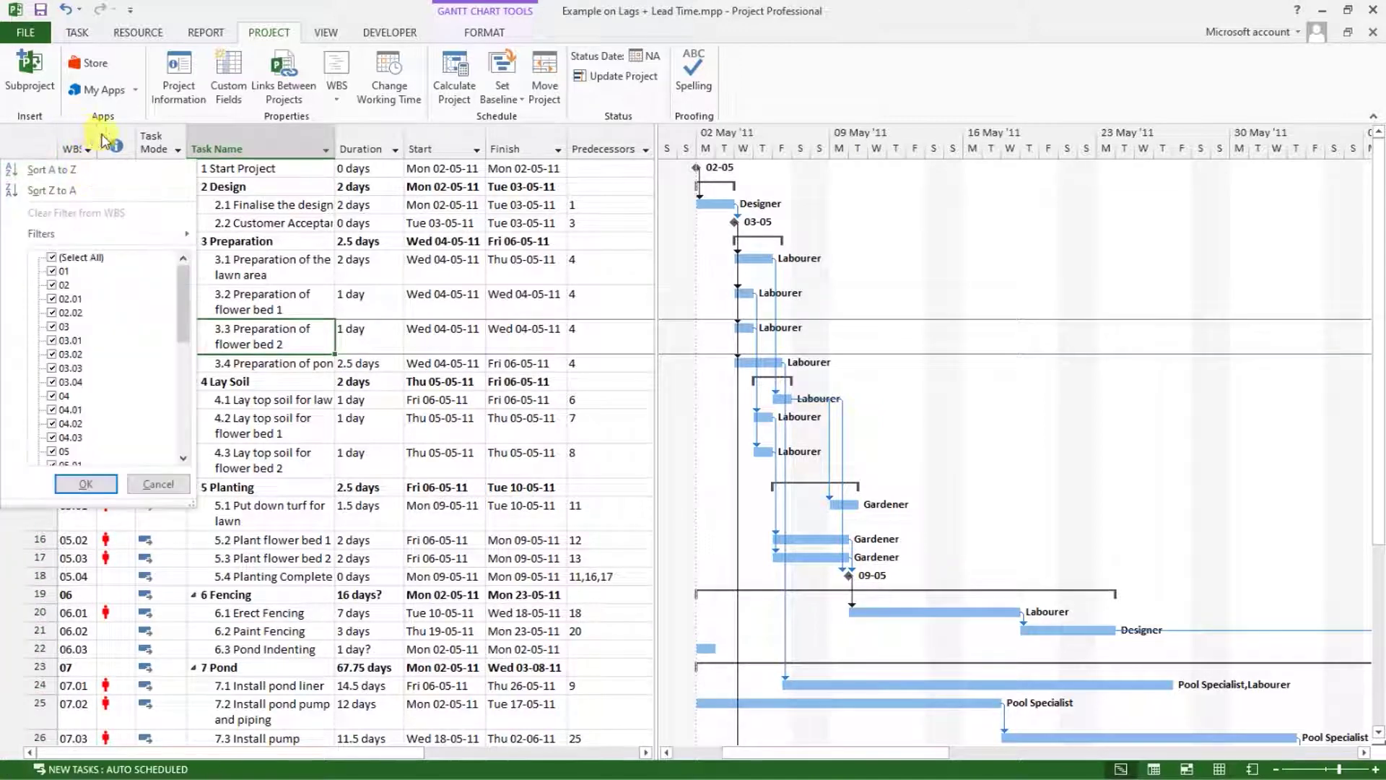
{"action": "key", "text": "Escape"}
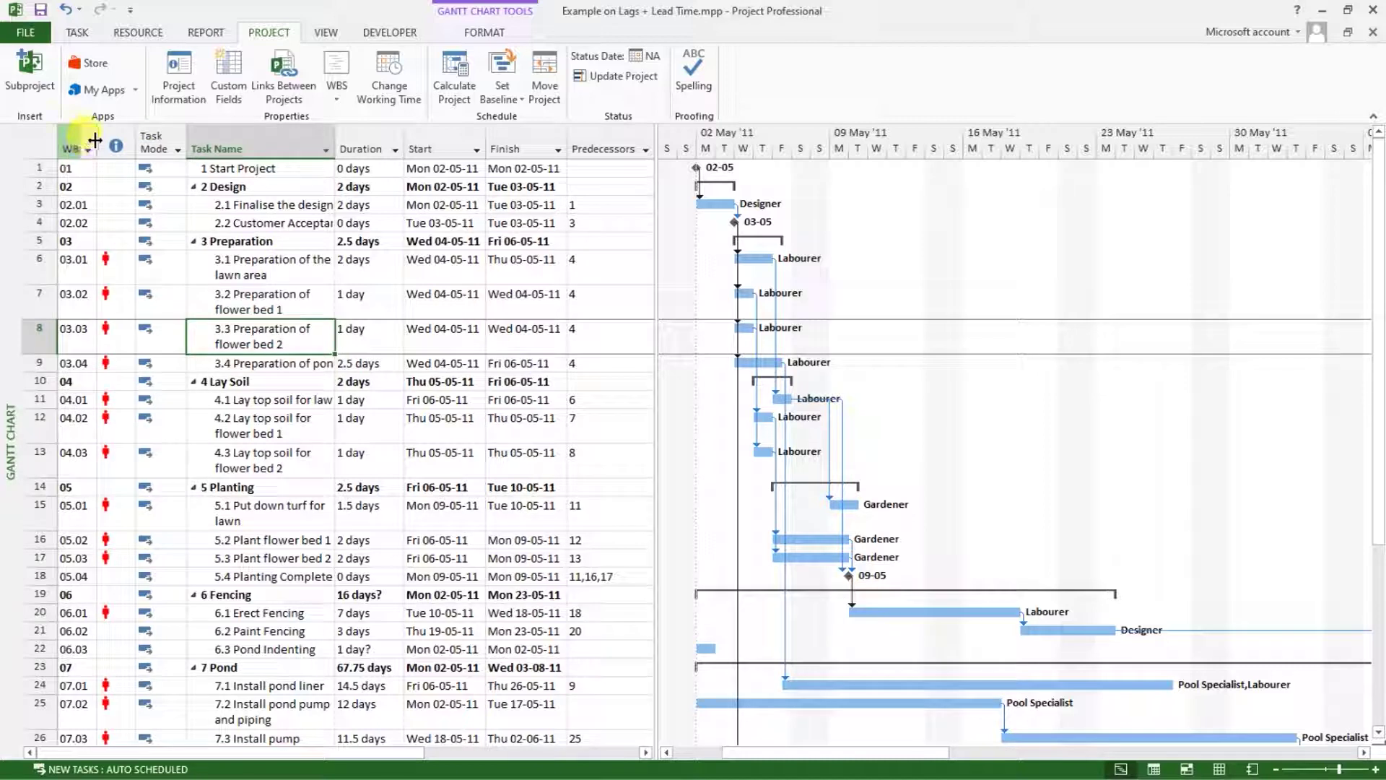
{"action": "left_click_drag", "start_coordinate": [97, 139], "coordinate": [109, 139]}
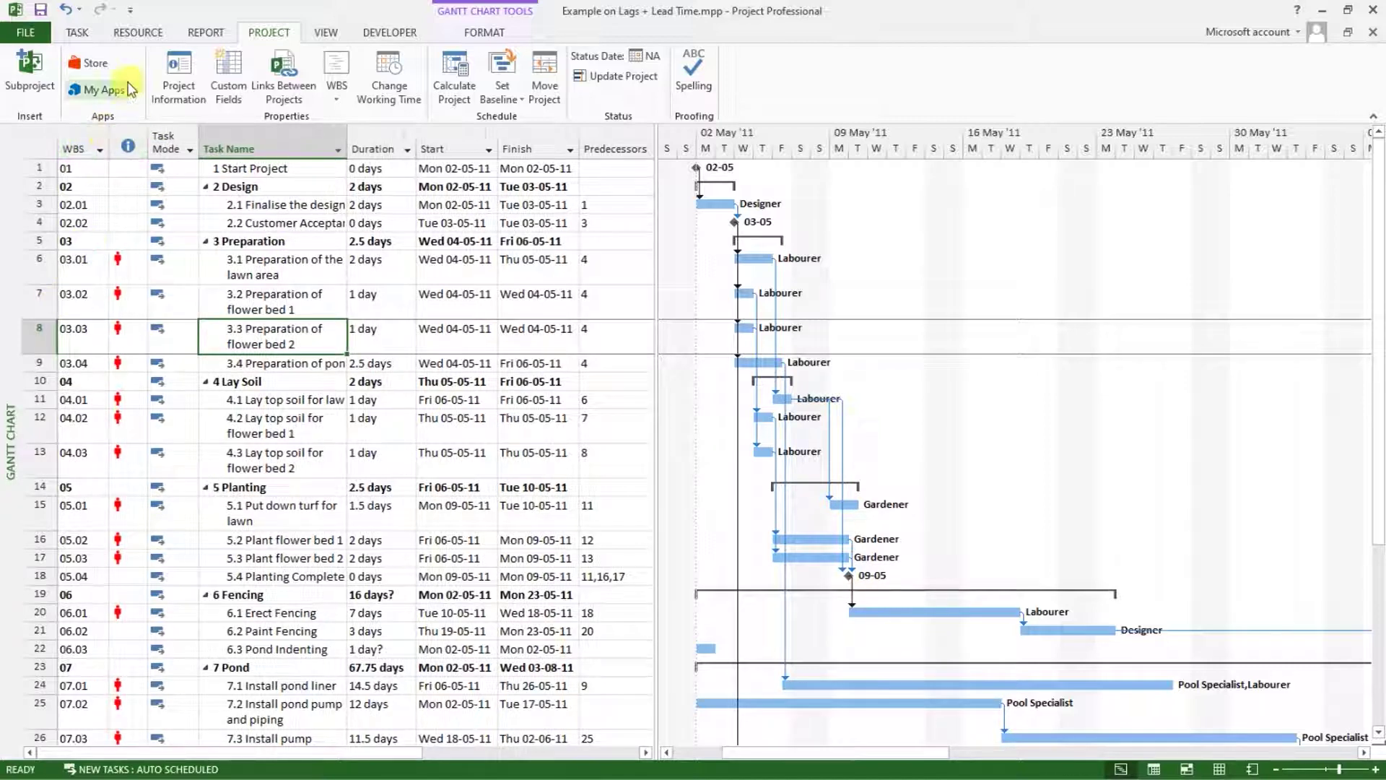
{"action": "left_click", "coordinate": [80, 141]}
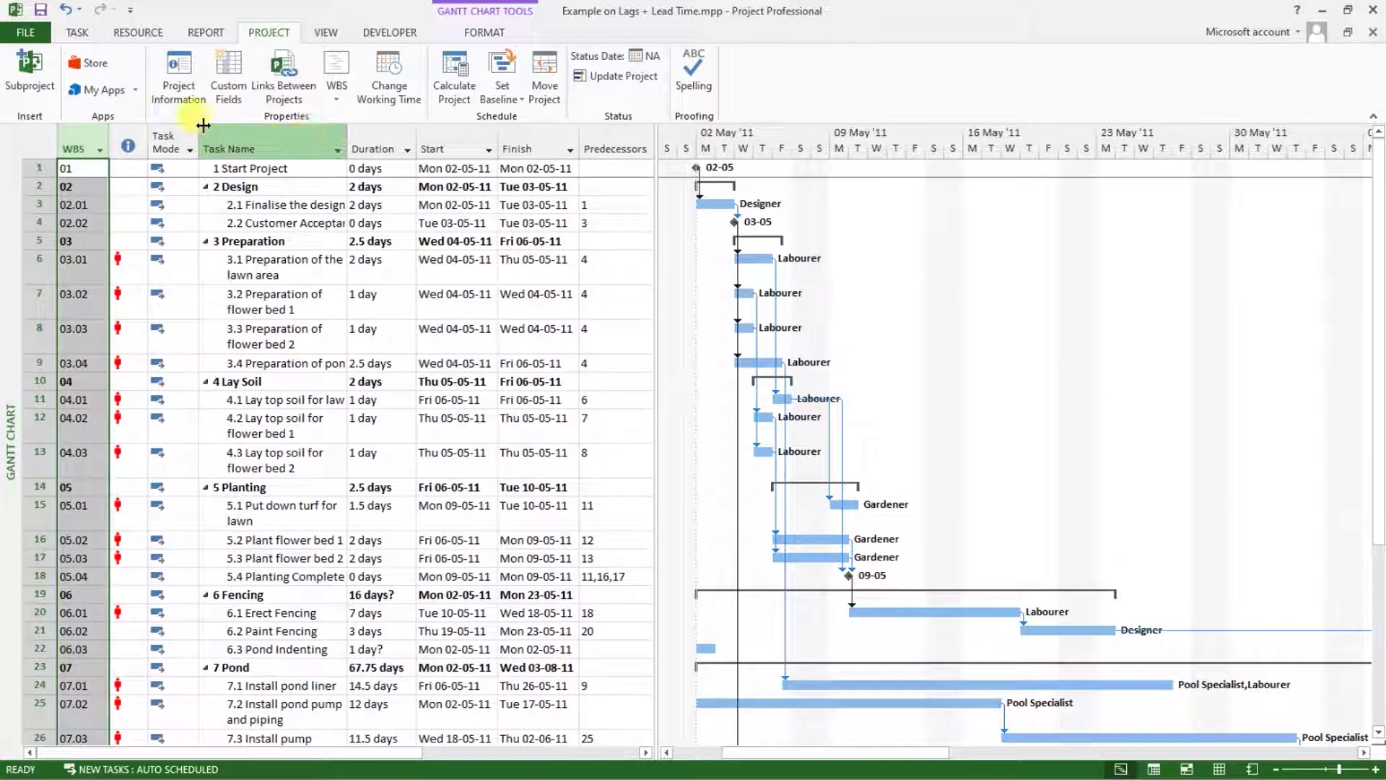
- Set the WBS Project Code Prefix to QBA2020 and apply it to all tasks
{"action": "left_click", "coordinate": [336, 90]}
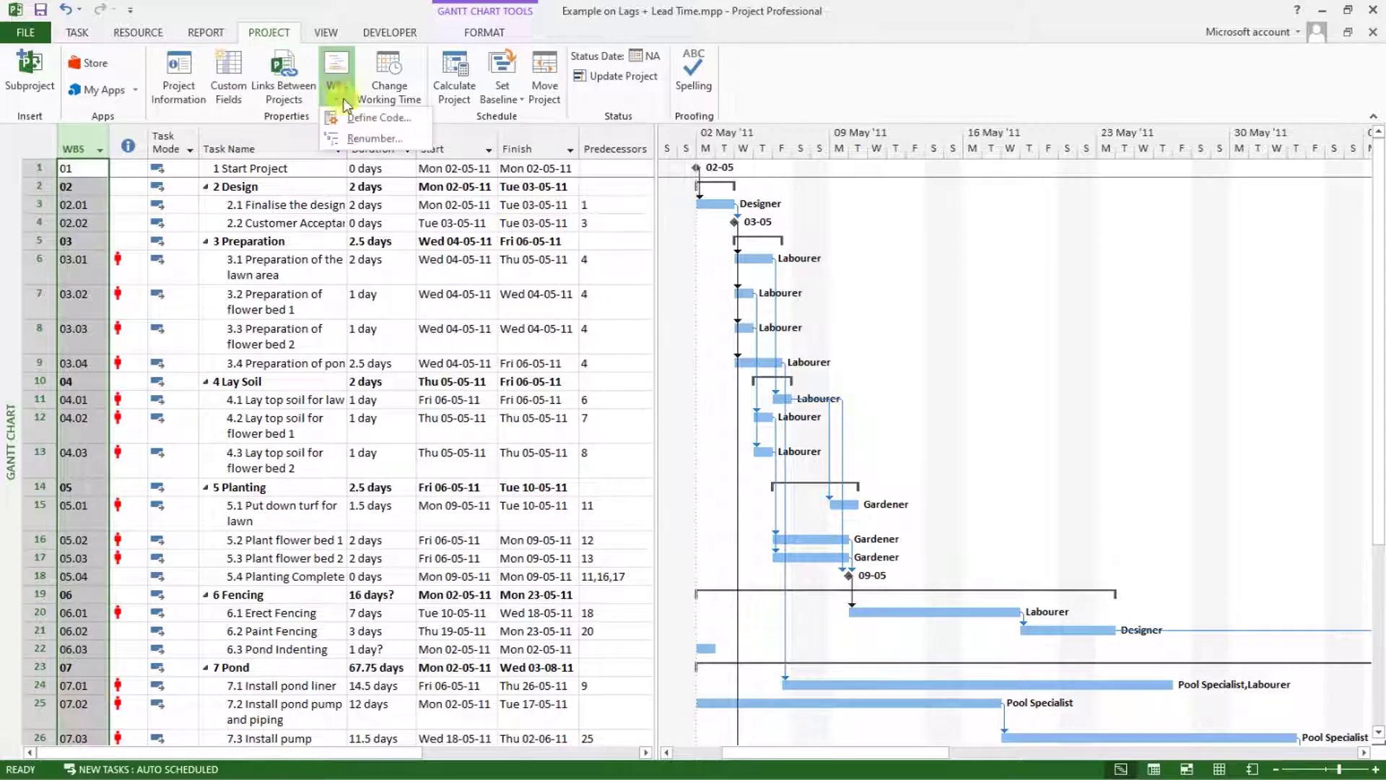
{"action": "left_click", "coordinate": [364, 120]}
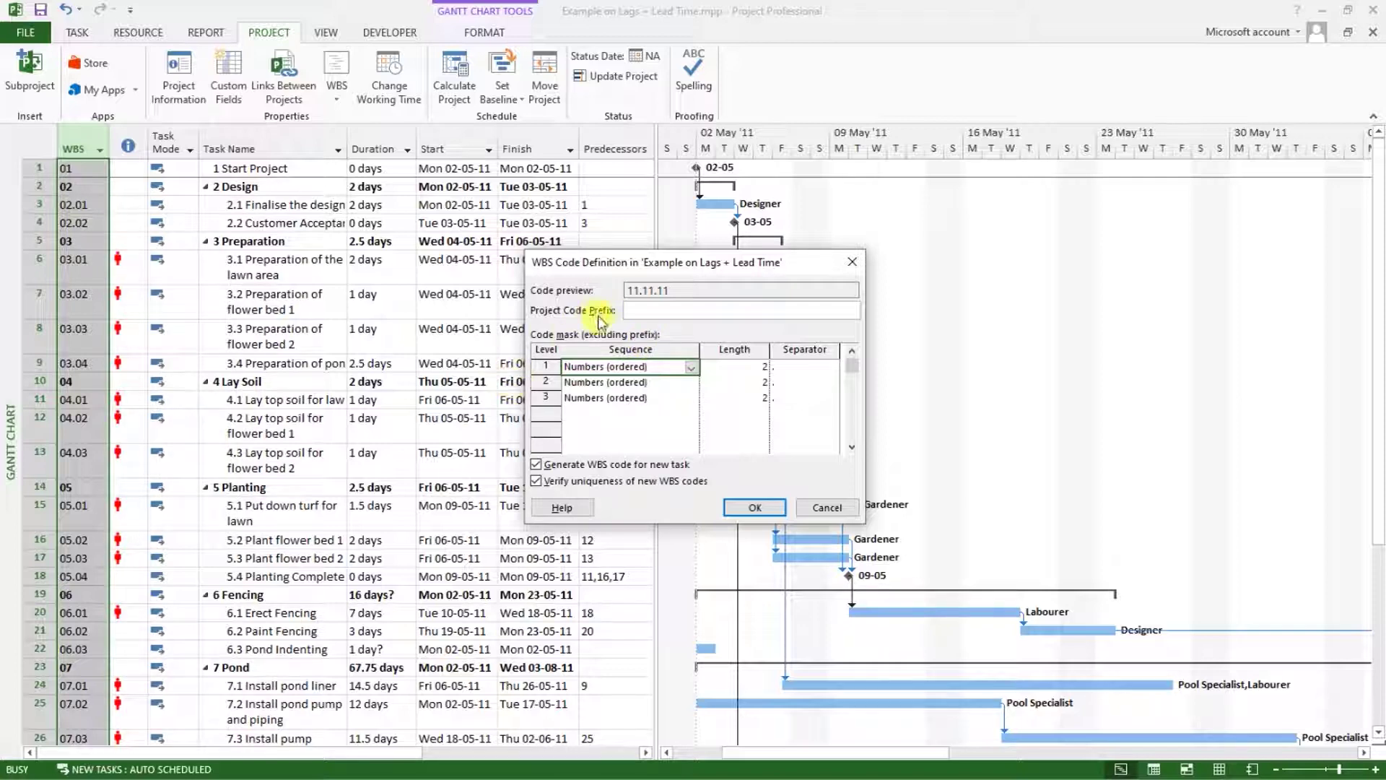
{"action": "left_click", "coordinate": [643, 311]}
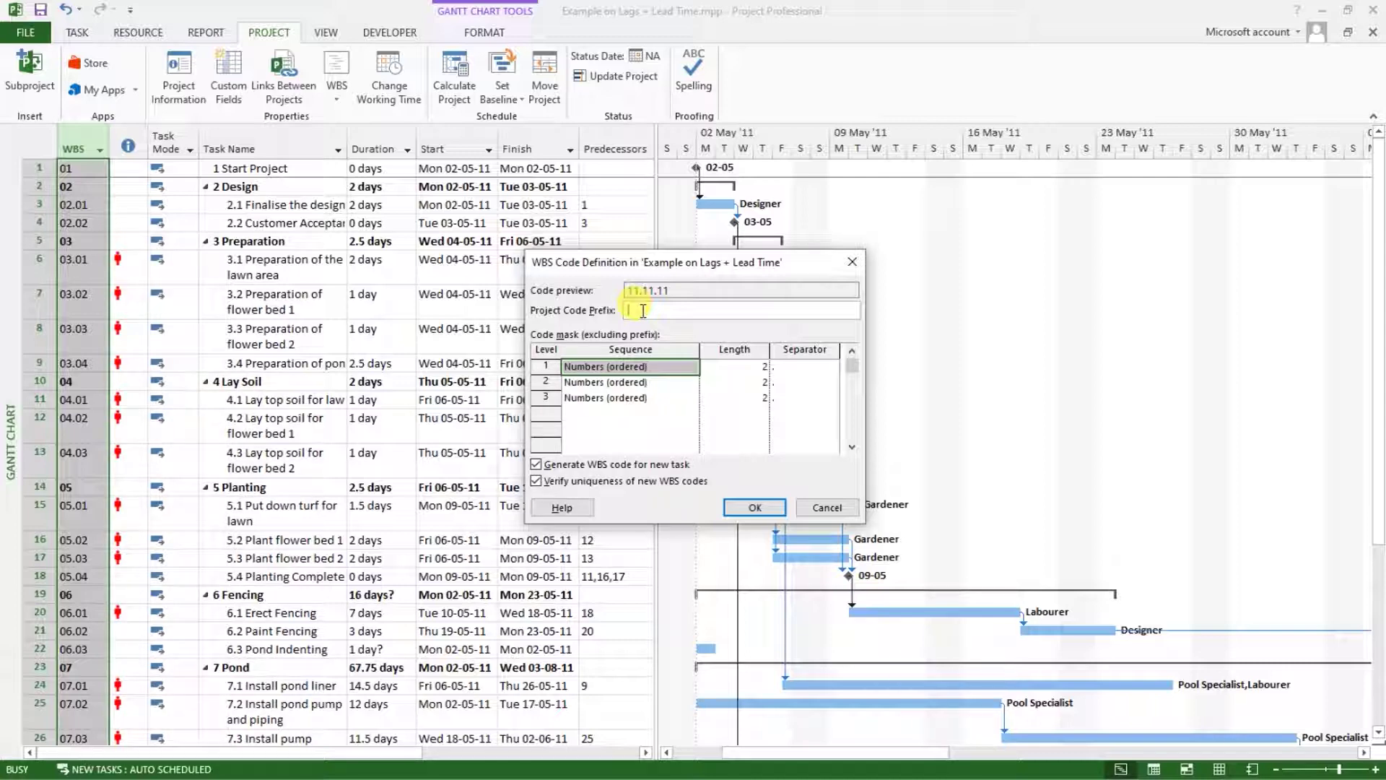
{"action": "type", "text": "QB"}
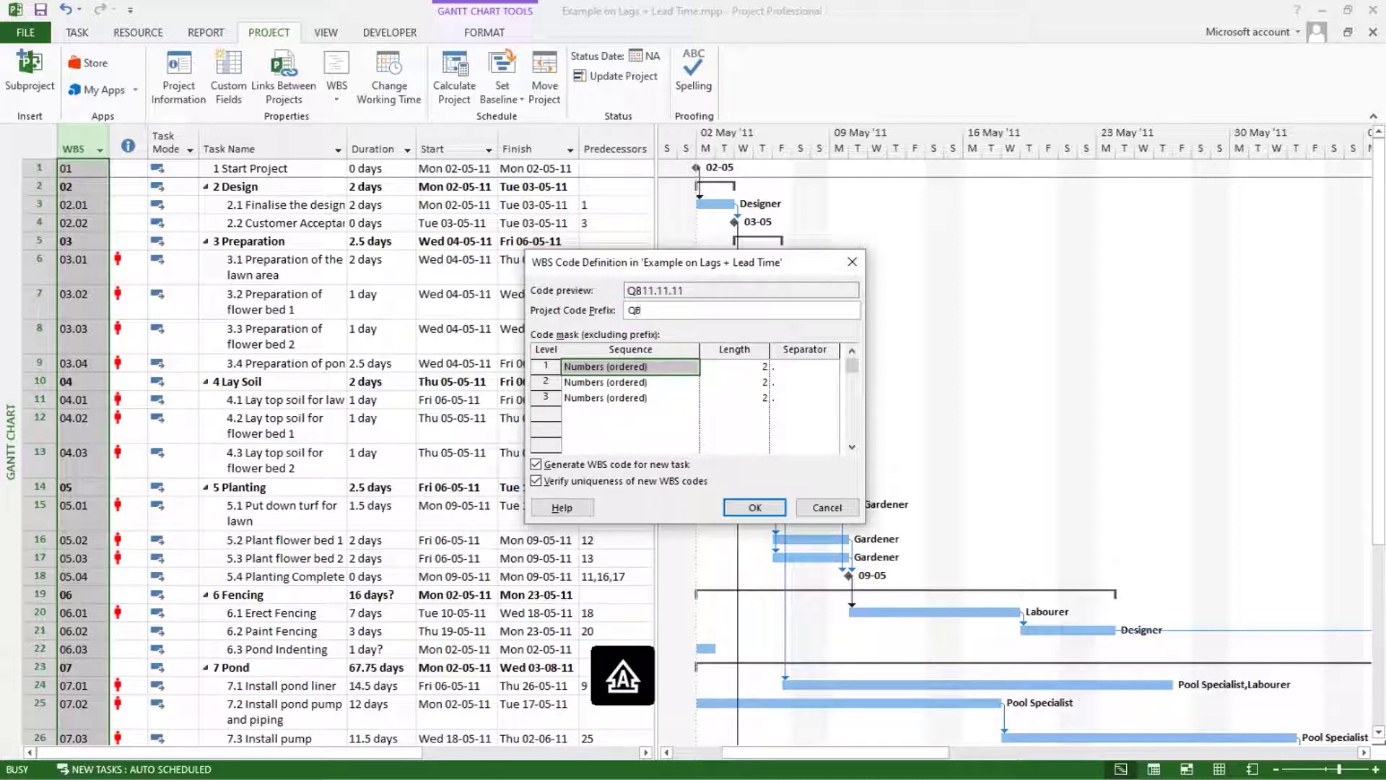
{"action": "type", "text": "A"}
{"action": "key", "text": "BackSpace"}
{"action": "type", "text": "202001"}
{"action": "key", "text": "BackSpace"}
{"action": "key", "text": "BackSpace"}
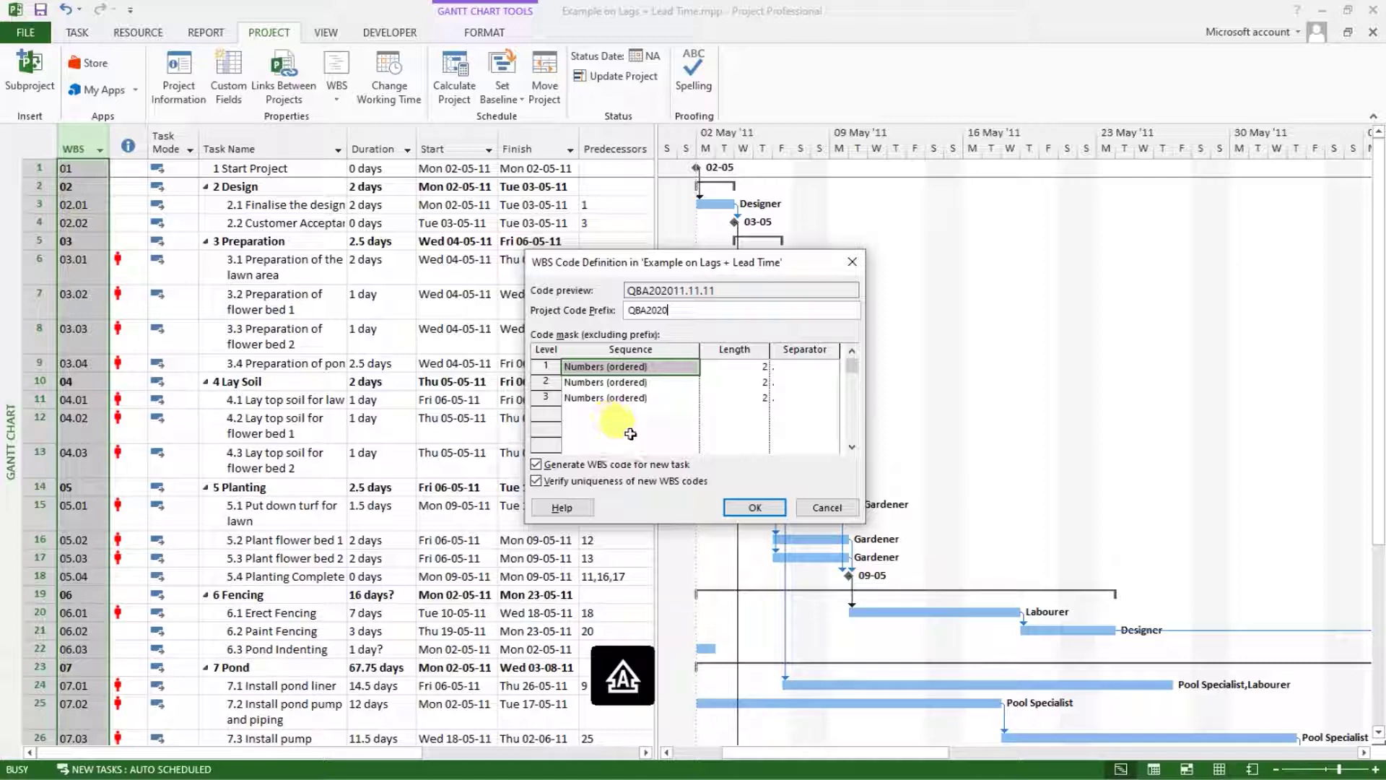
{"action": "left_click", "coordinate": [745, 507]}
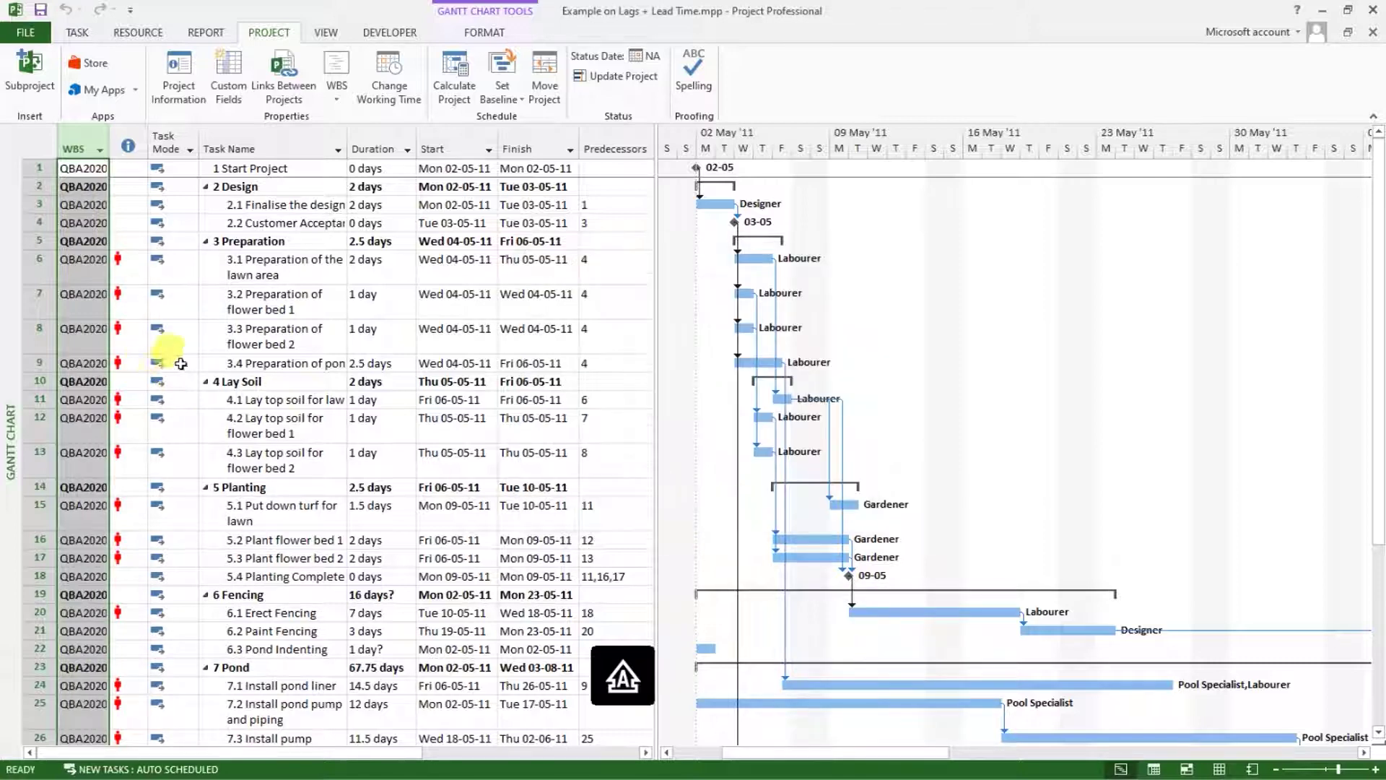
- Auto-fit the WBS column width to the full prefixed codes
{"action": "double_click", "coordinate": [107, 134]}
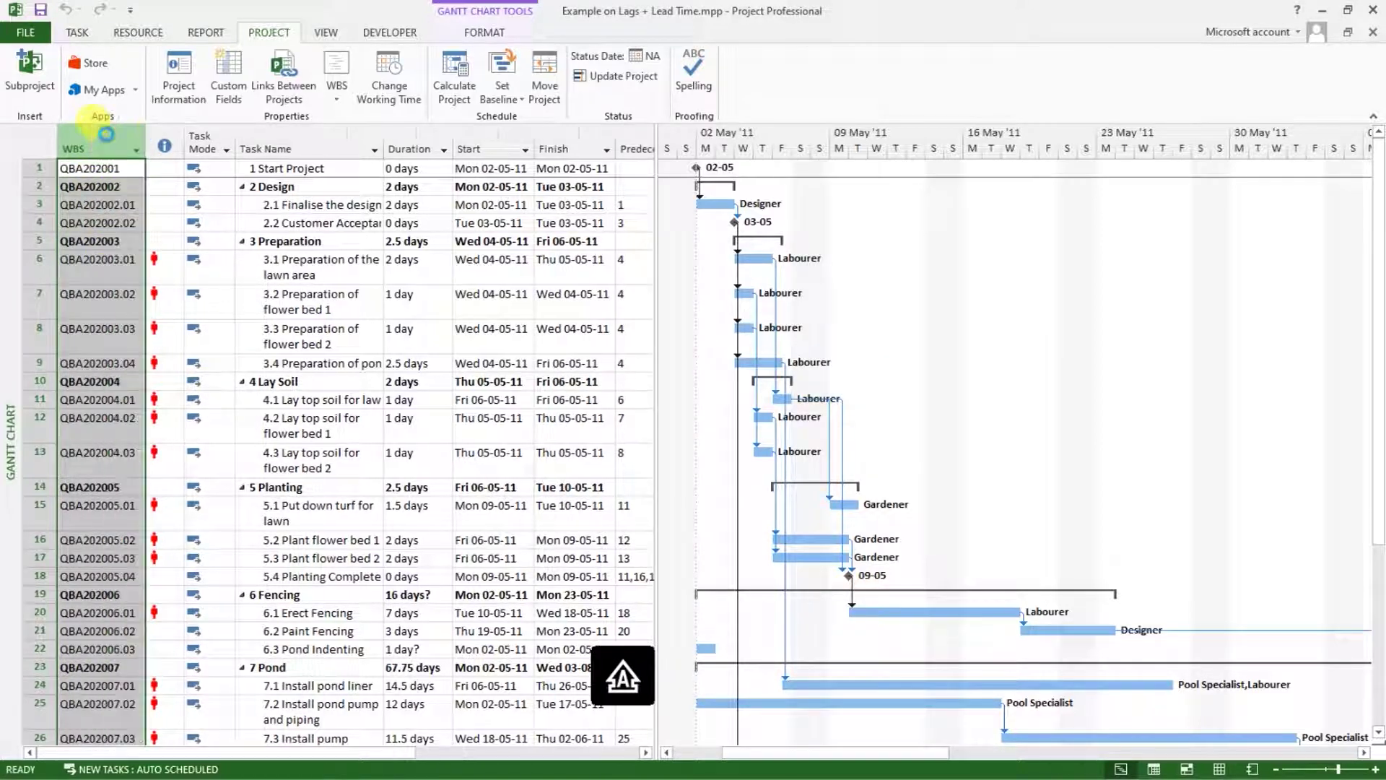
{"action": "left_click", "coordinate": [207, 306]}
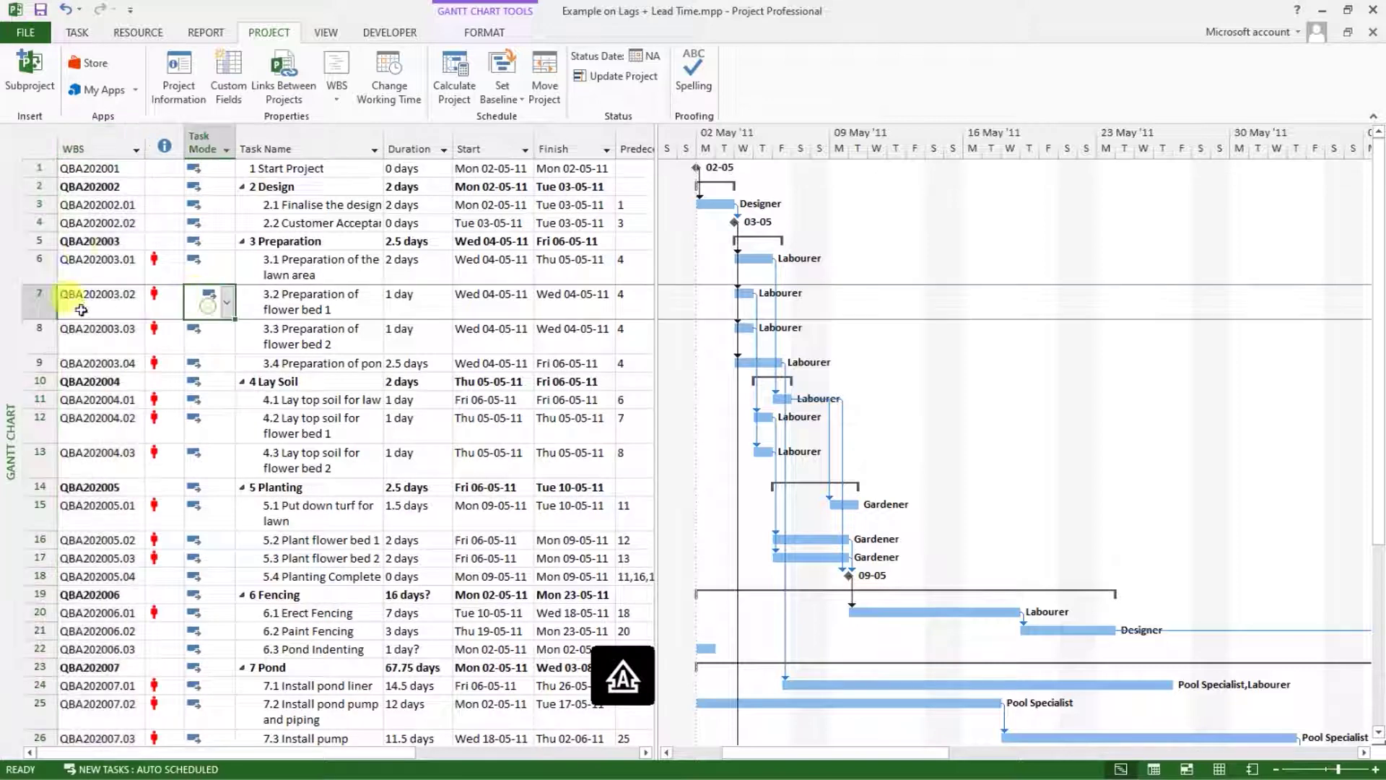
{"action": "left_click", "coordinate": [95, 140]}
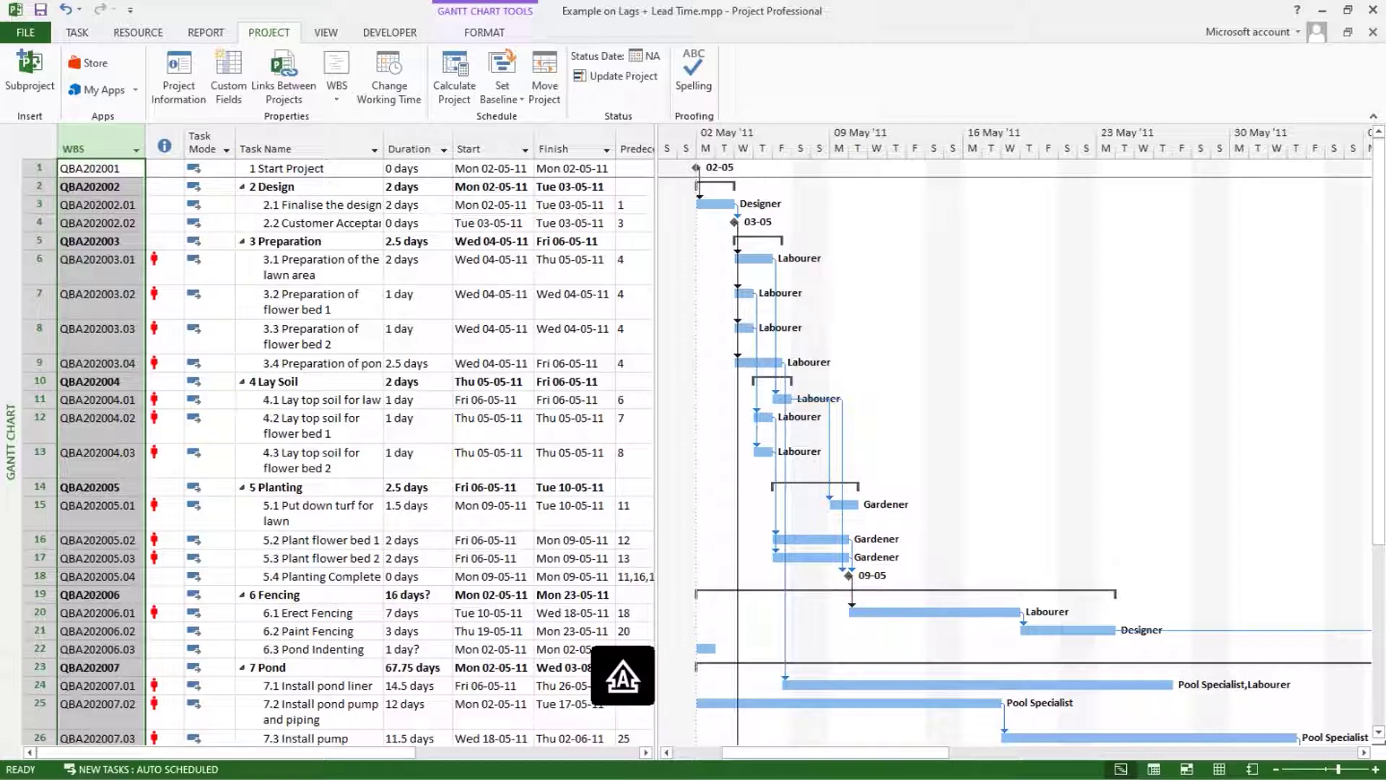
- Check the WBS codes from QBA202004.02 through QBA202006.01 in rows 12–20
{"action": "left_click", "coordinate": [127, 422]}
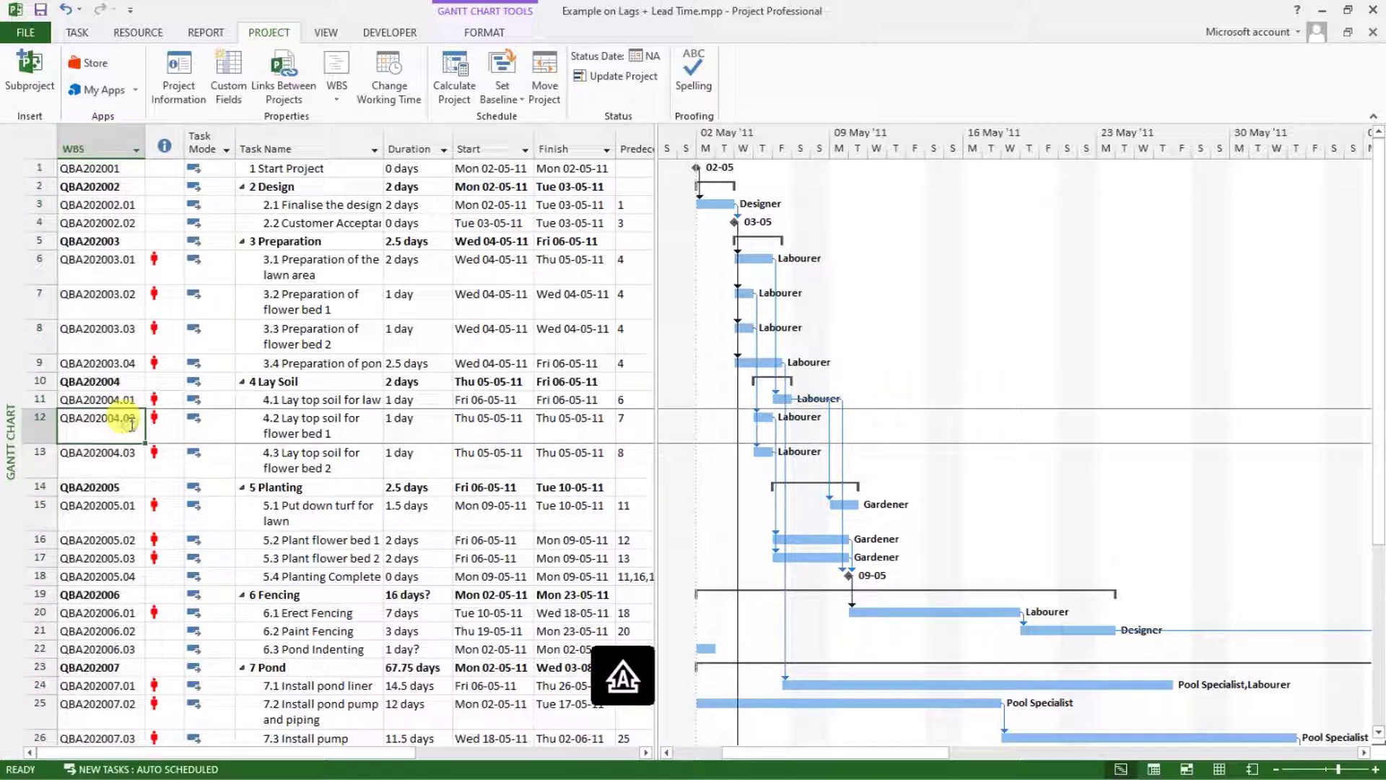
{"action": "left_click", "coordinate": [112, 456]}
{"action": "left_click", "coordinate": [117, 417]}
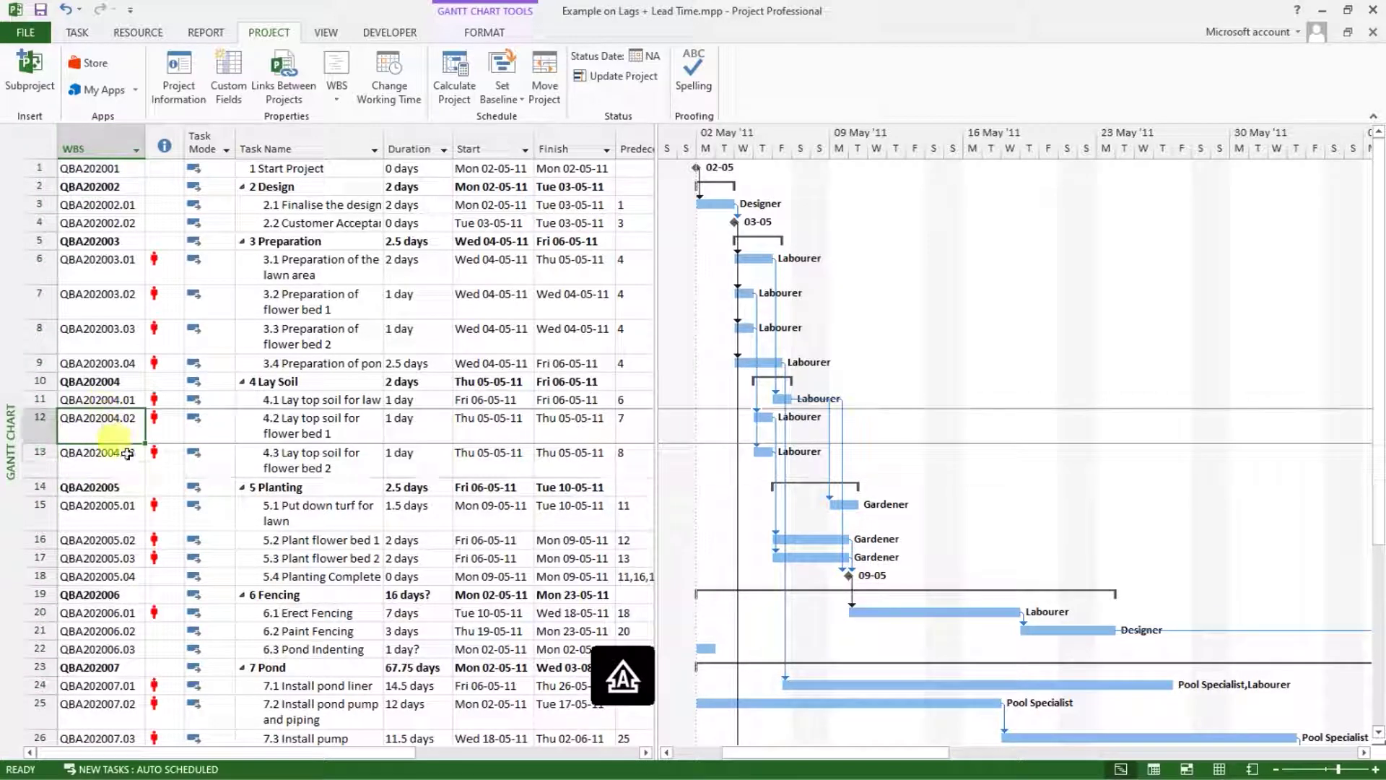
{"action": "left_click", "coordinate": [107, 462]}
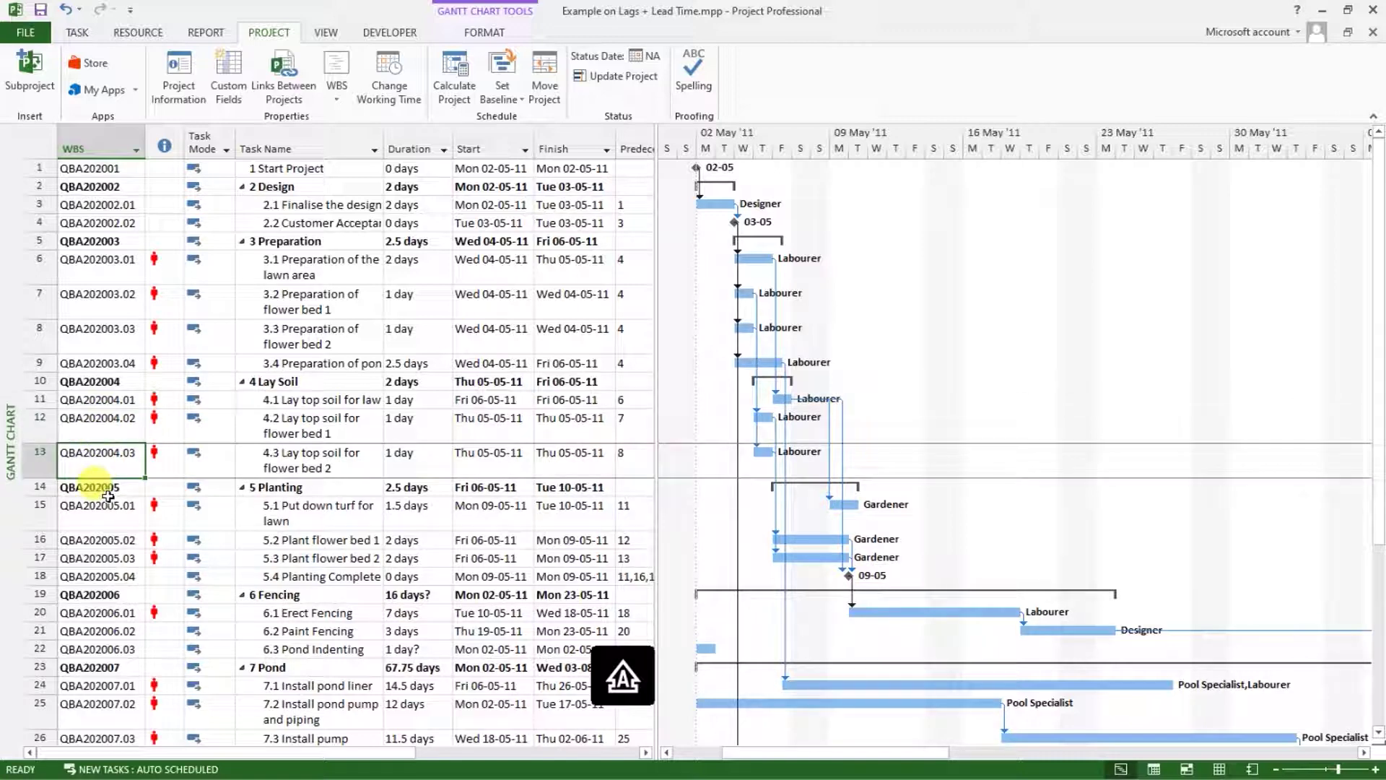
{"action": "left_click", "coordinate": [108, 491]}
{"action": "left_click", "coordinate": [110, 511]}
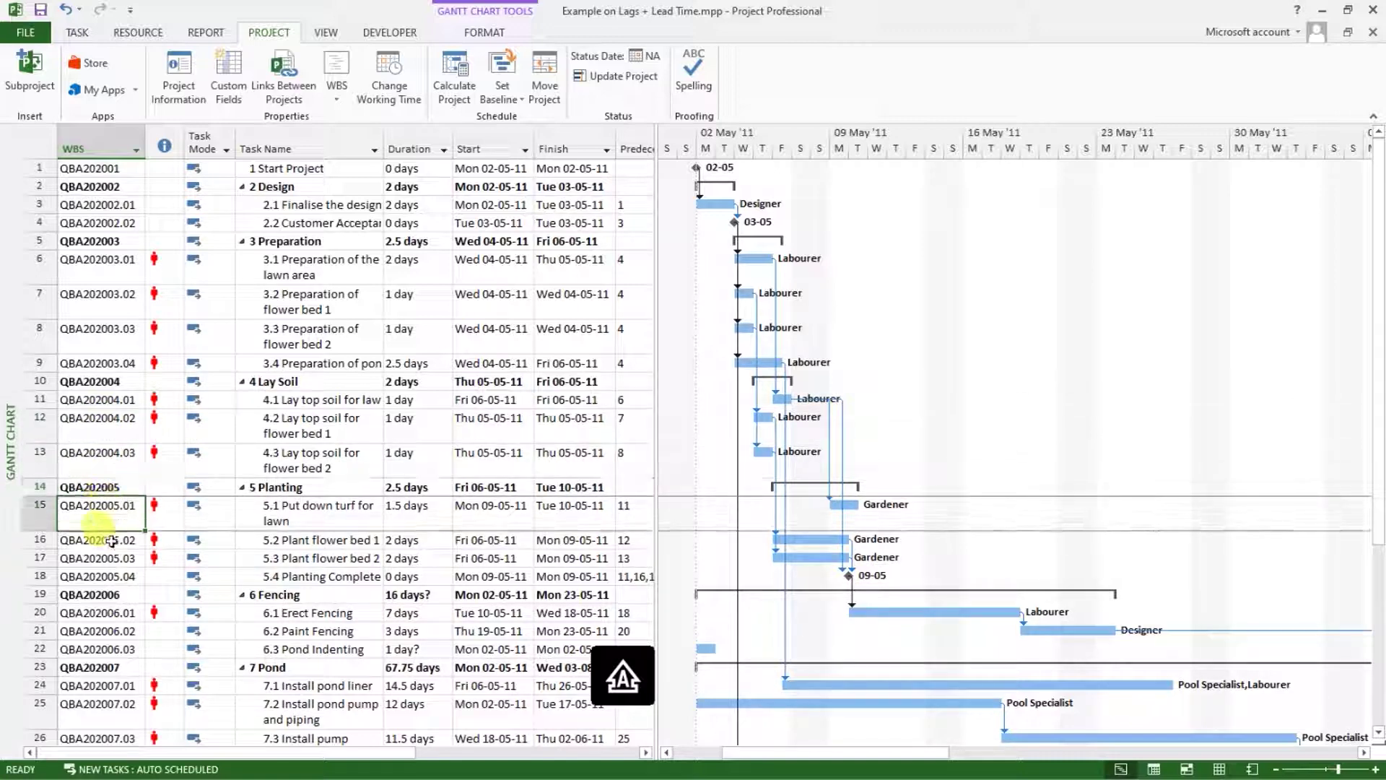
{"action": "left_click", "coordinate": [110, 540]}
{"action": "left_click", "coordinate": [107, 558]}
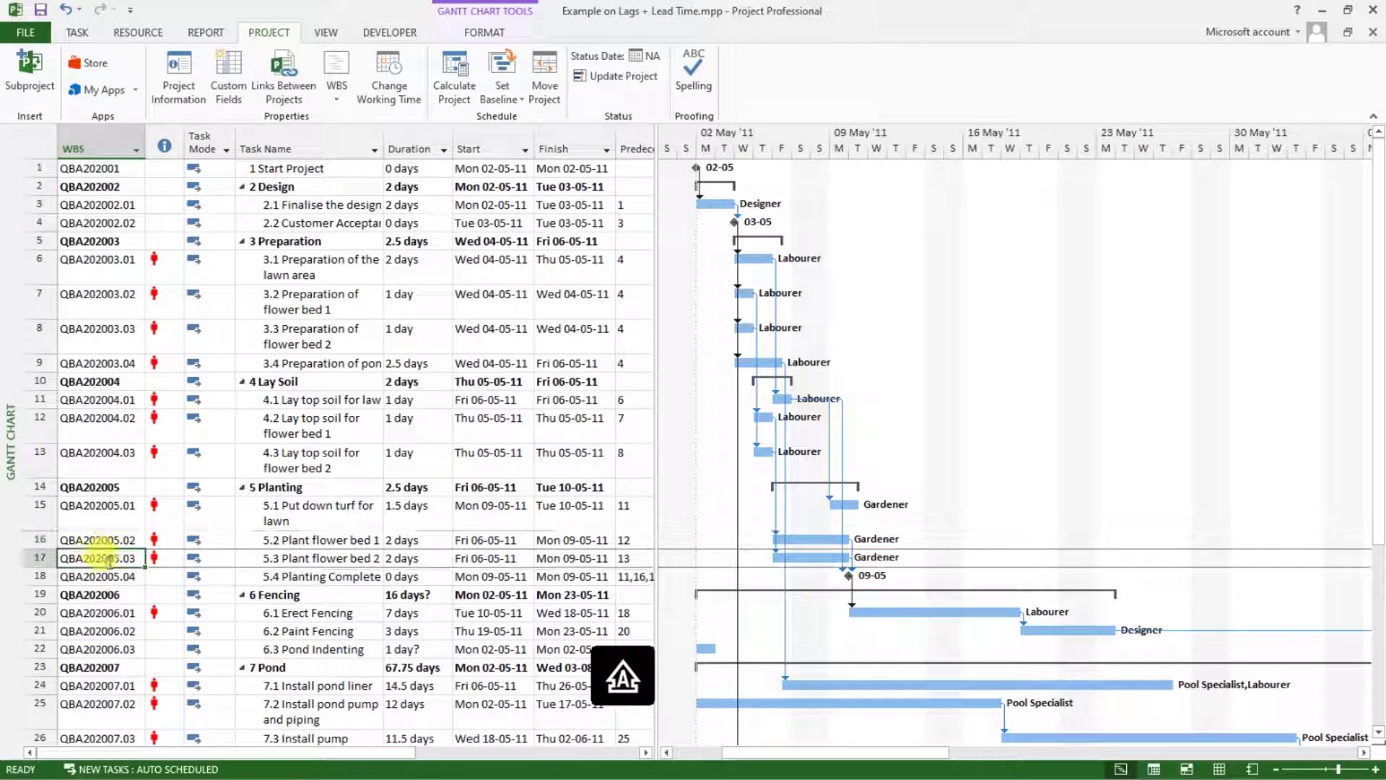
{"action": "left_click", "coordinate": [103, 576]}
{"action": "left_click", "coordinate": [97, 595]}
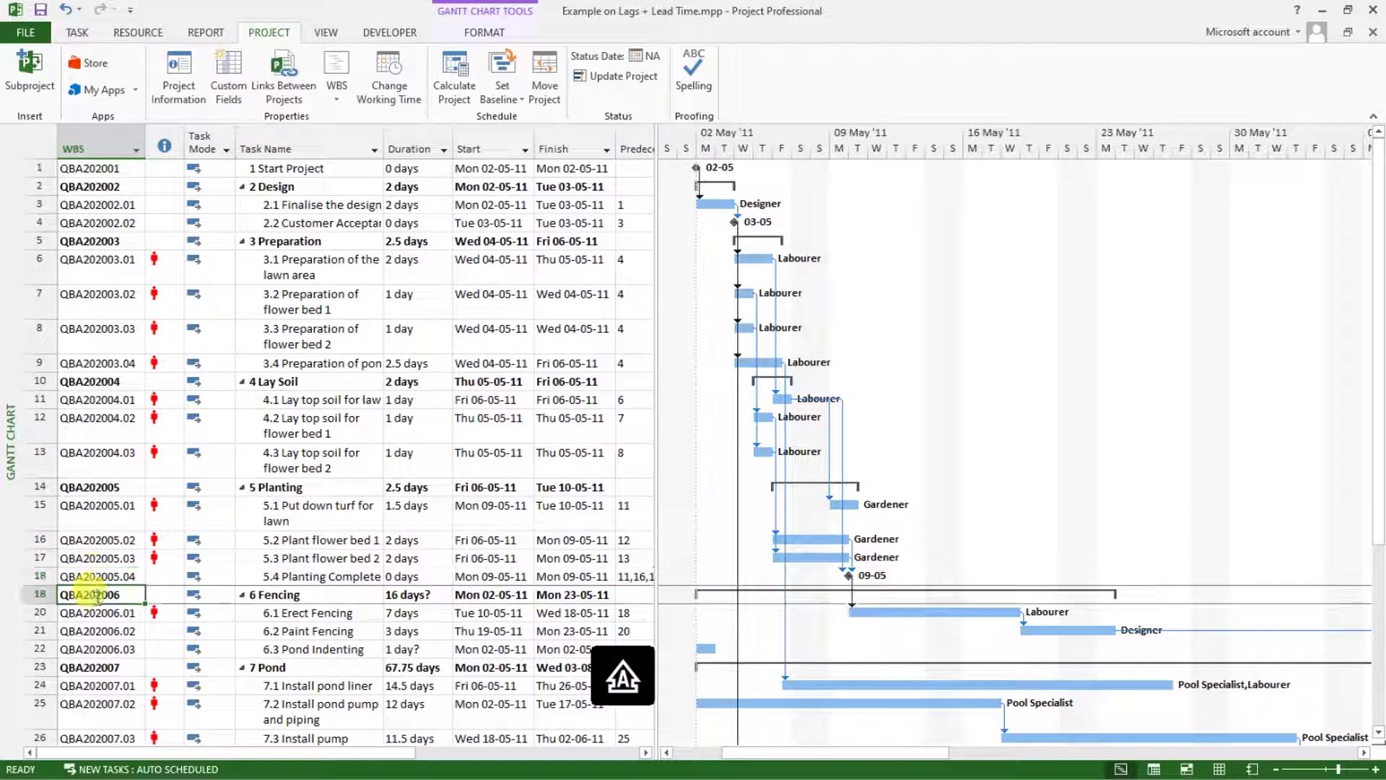
{"action": "left_click", "coordinate": [101, 612]}
{"action": "left_click", "coordinate": [106, 594]}
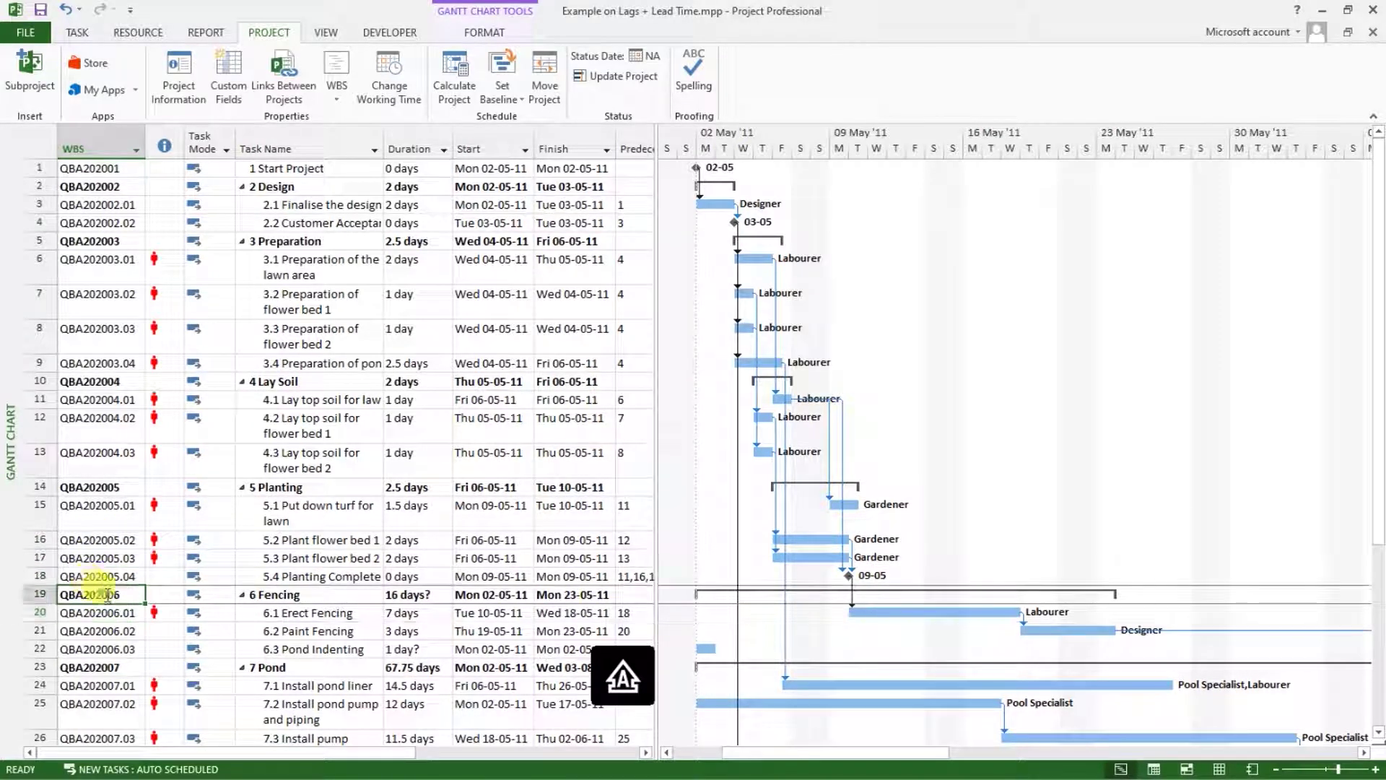
{"action": "left_click", "coordinate": [108, 612]}
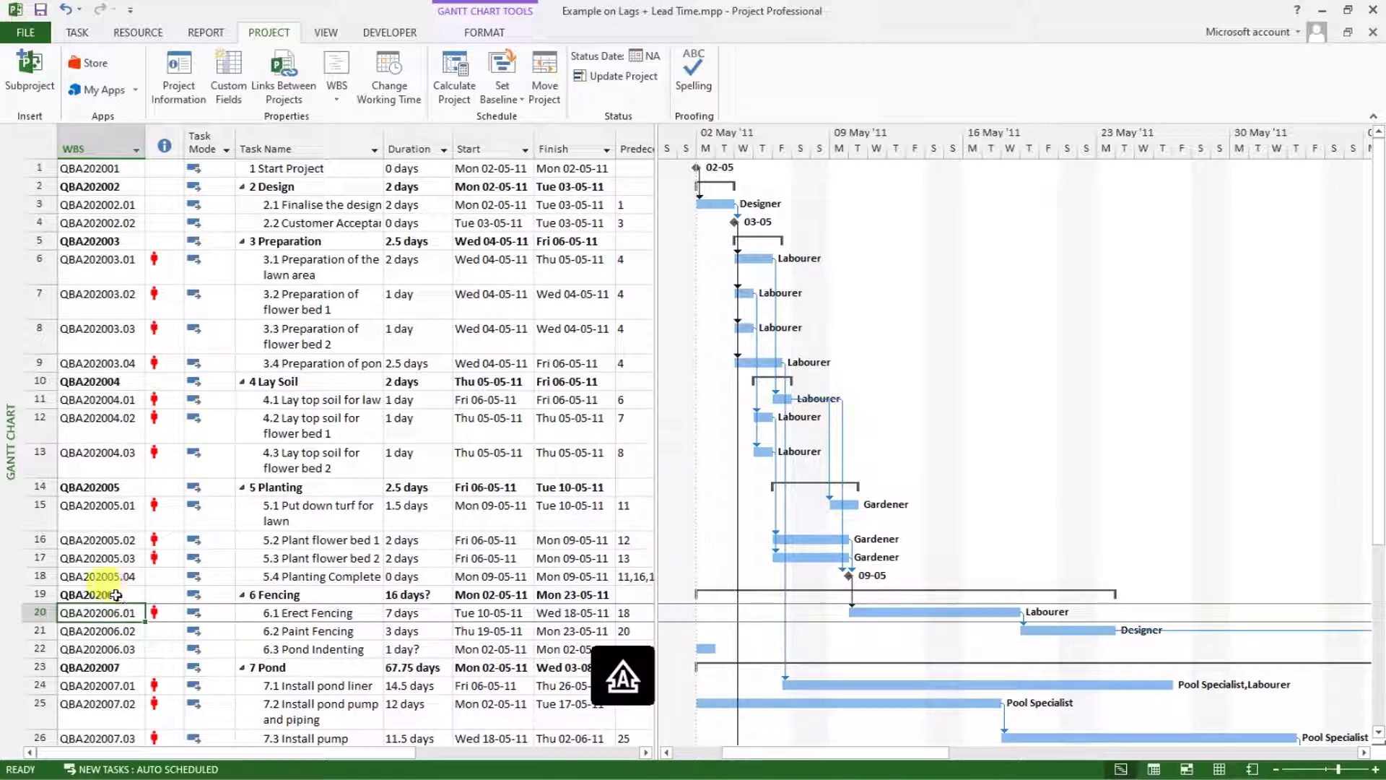
{"action": "left_click", "coordinate": [119, 595]}
{"action": "left_click", "coordinate": [105, 577]}
{"action": "left_click", "coordinate": [93, 558]}
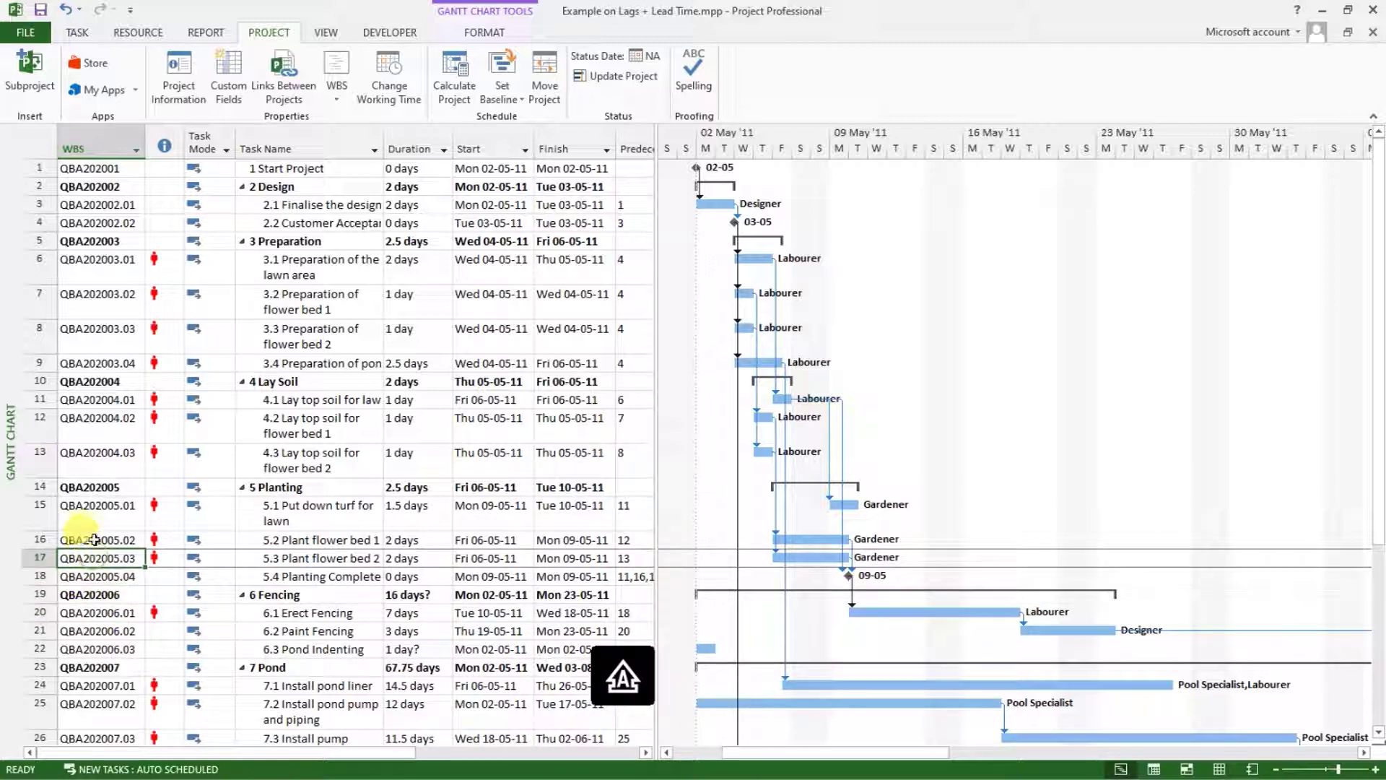
{"action": "left_click", "coordinate": [92, 540]}
{"action": "left_click", "coordinate": [94, 612]}
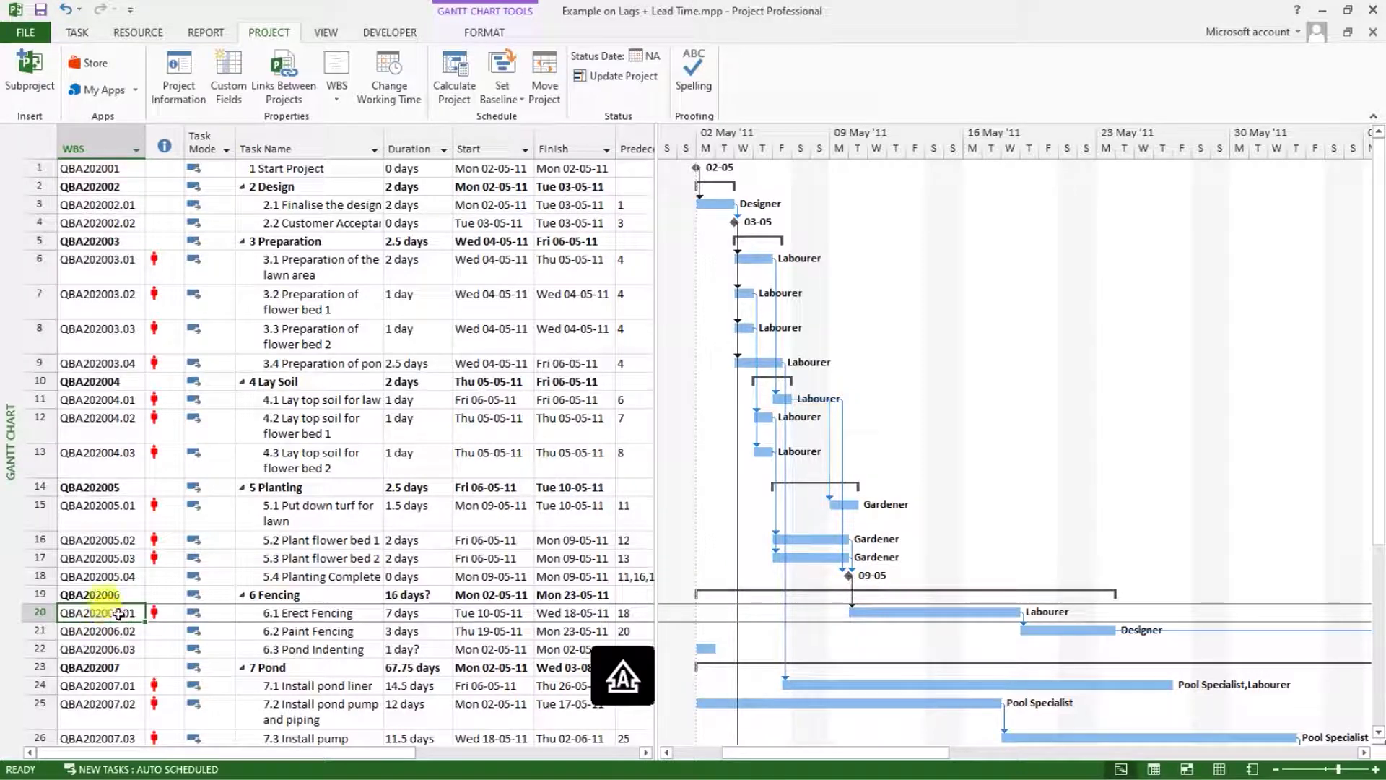
{"action": "left_click", "coordinate": [108, 632]}
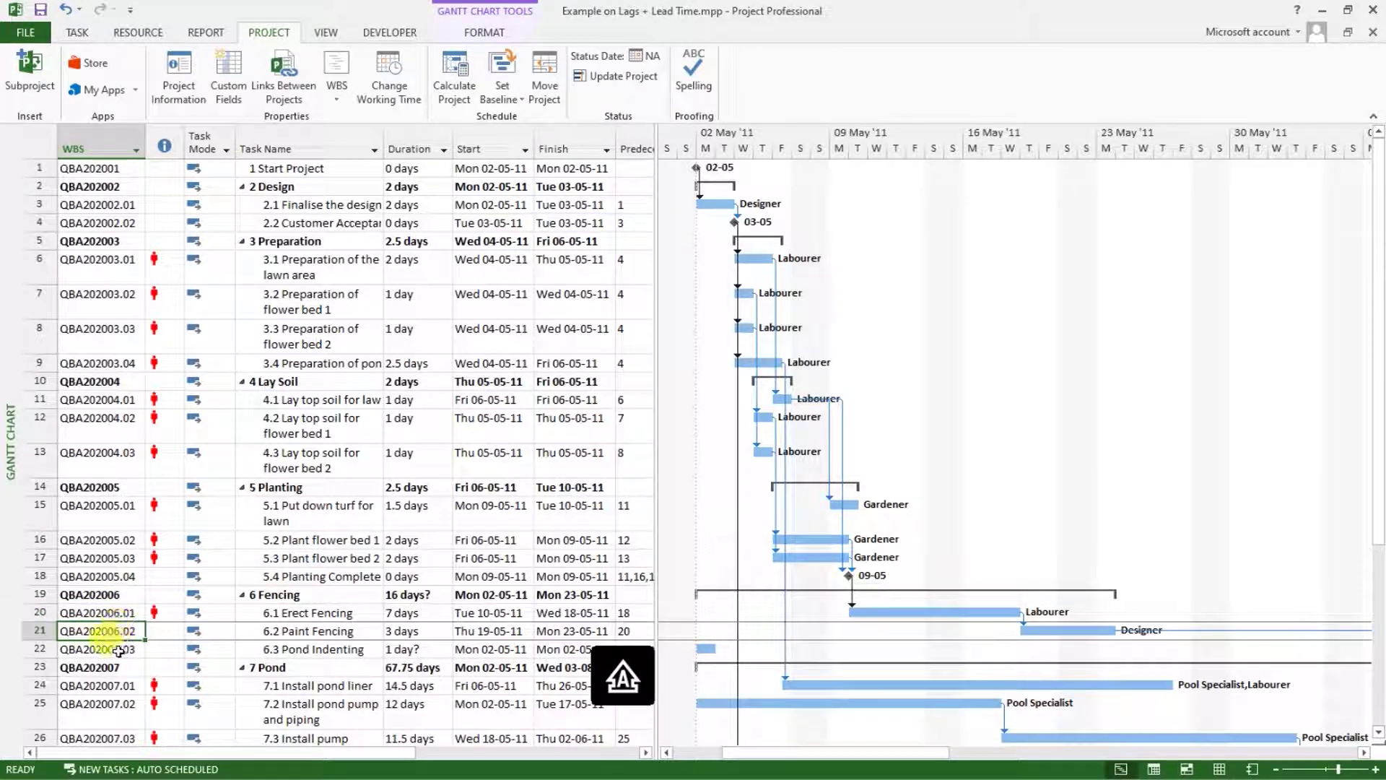
{"action": "left_click", "coordinate": [105, 648]}
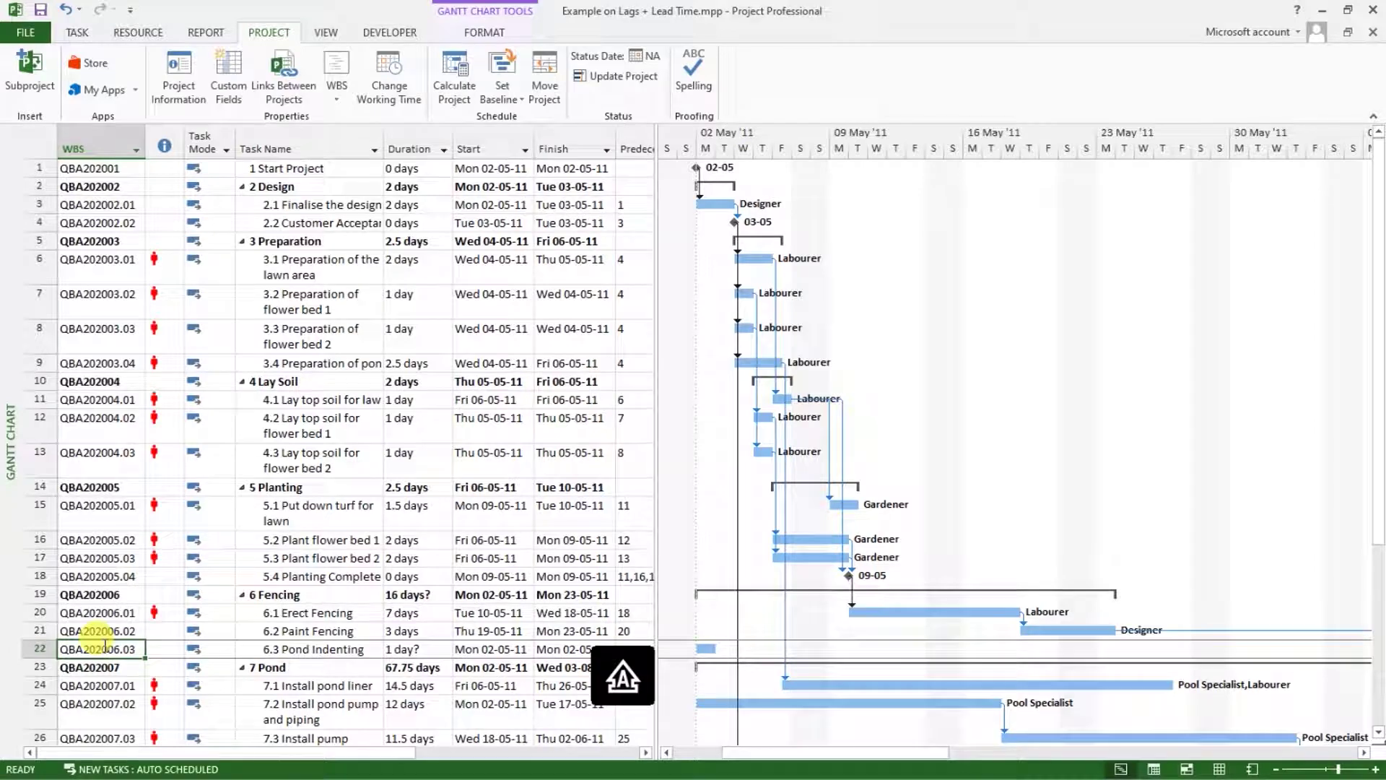